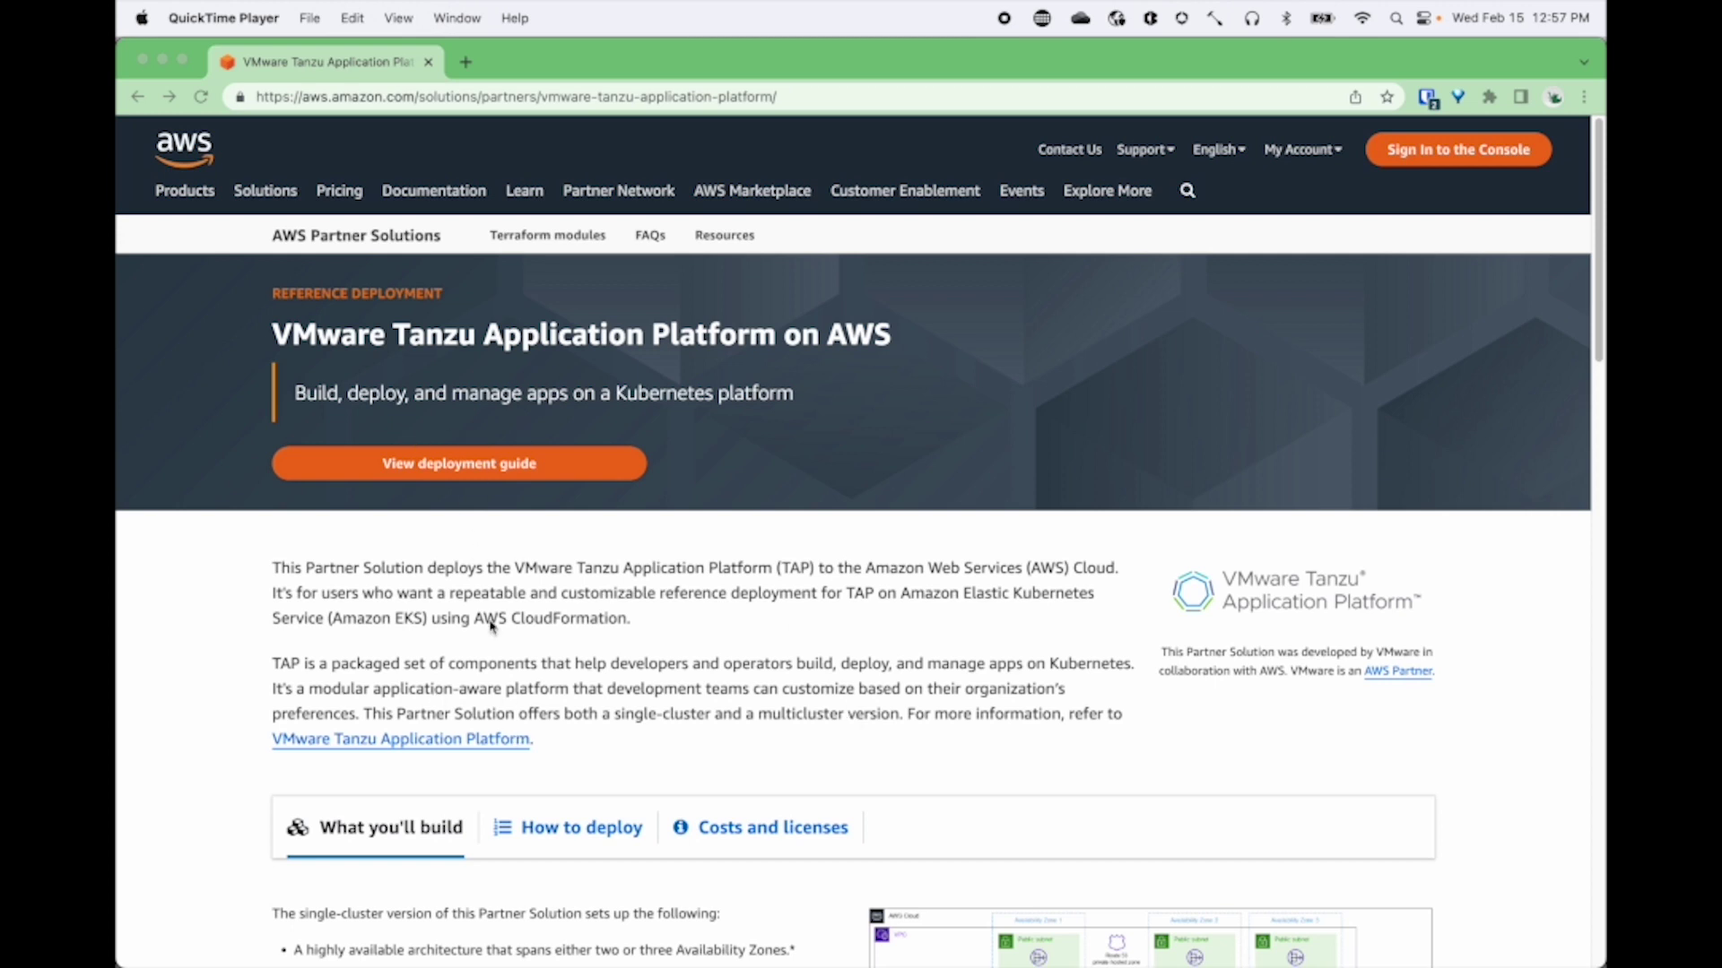
Look over what the VMware Tanzu Application Platform partner solution builds and open its How to deploy instructions
scroll(494, 627, down, 4)
scroll(568, 764, down, 4)
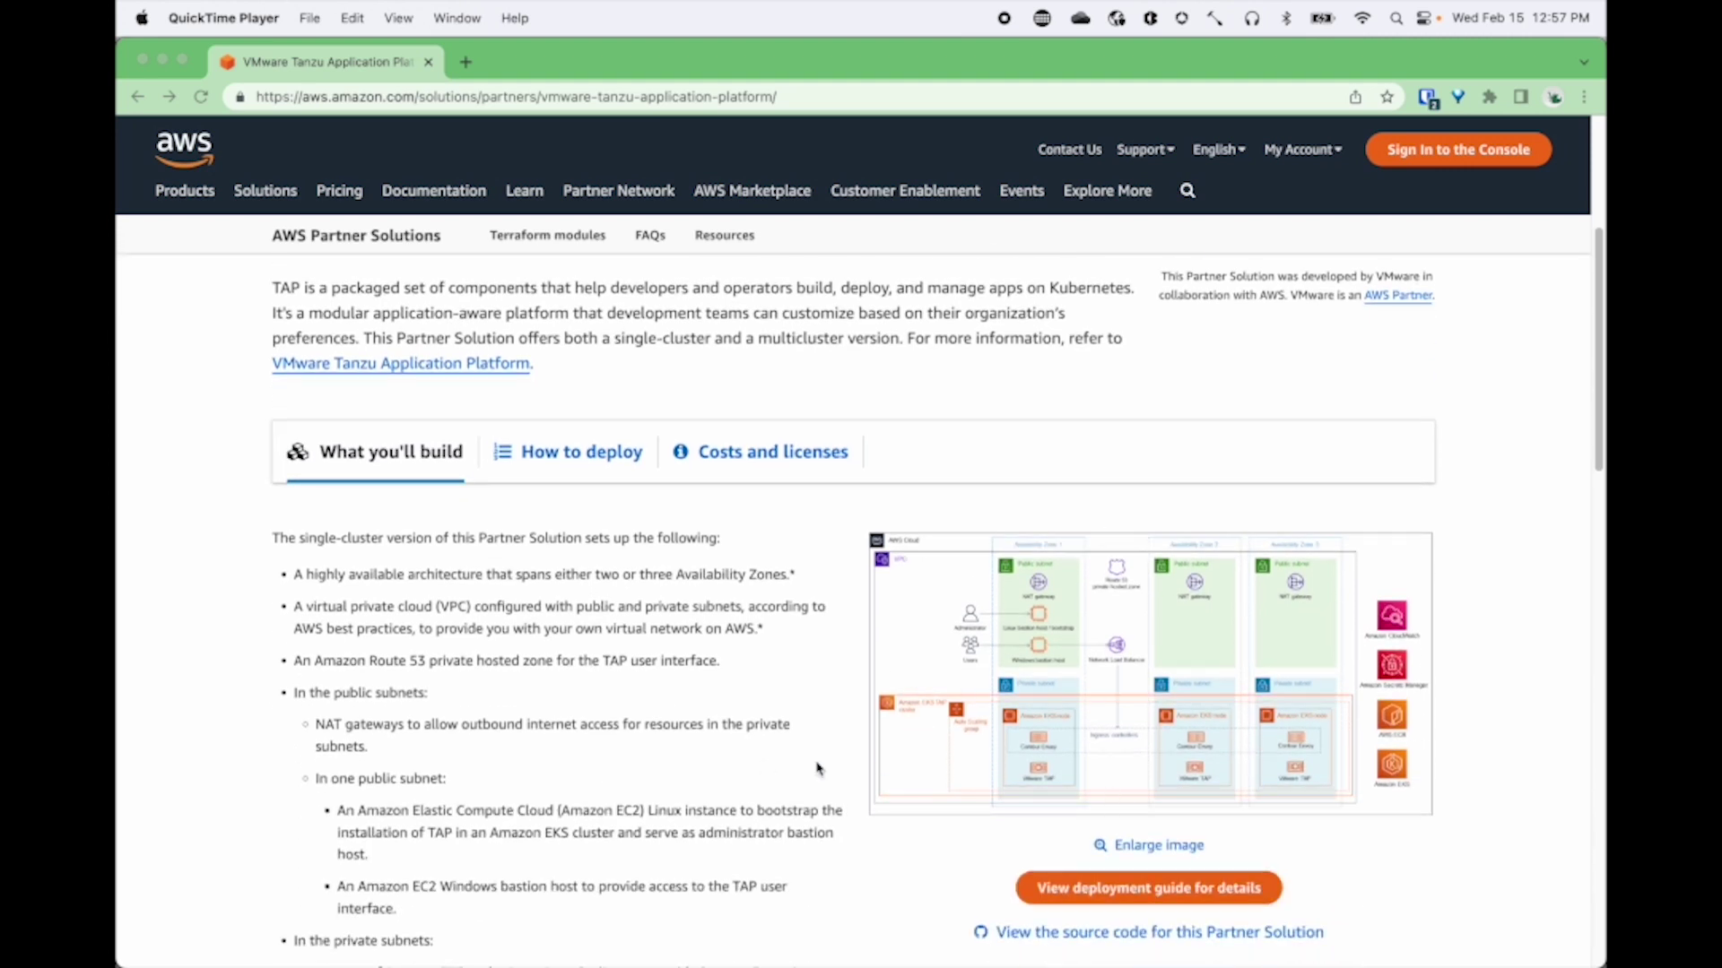
scroll(688, 777, down, 5)
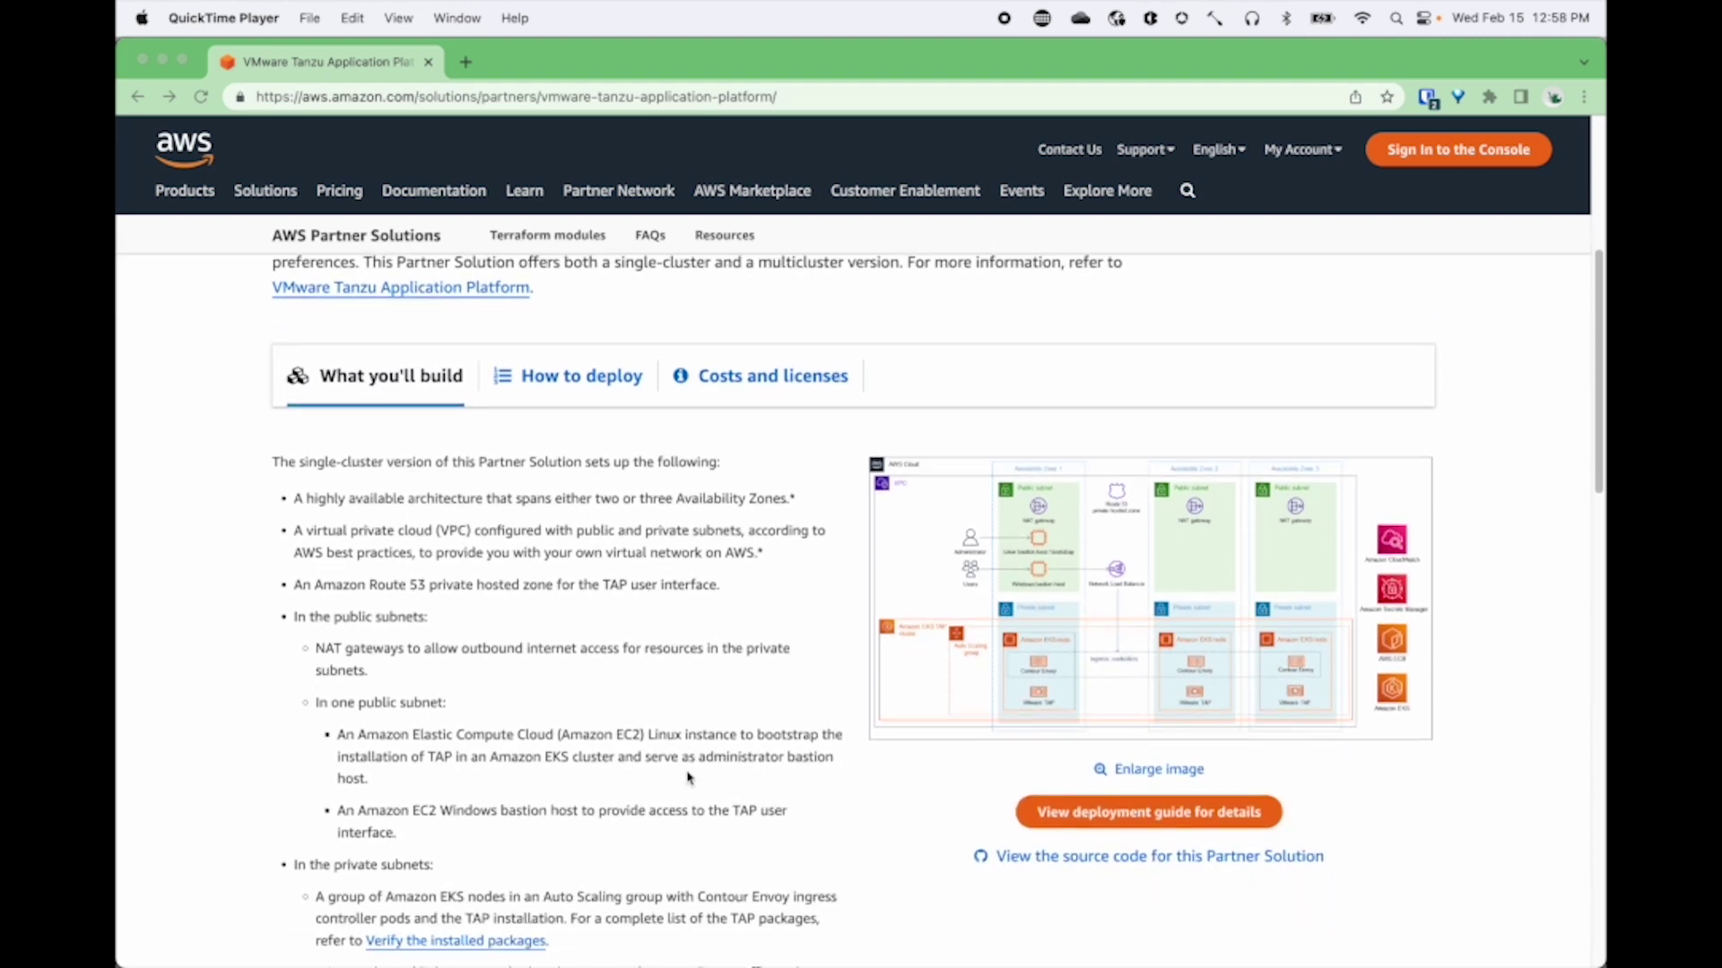
scroll(688, 777, up, 3)
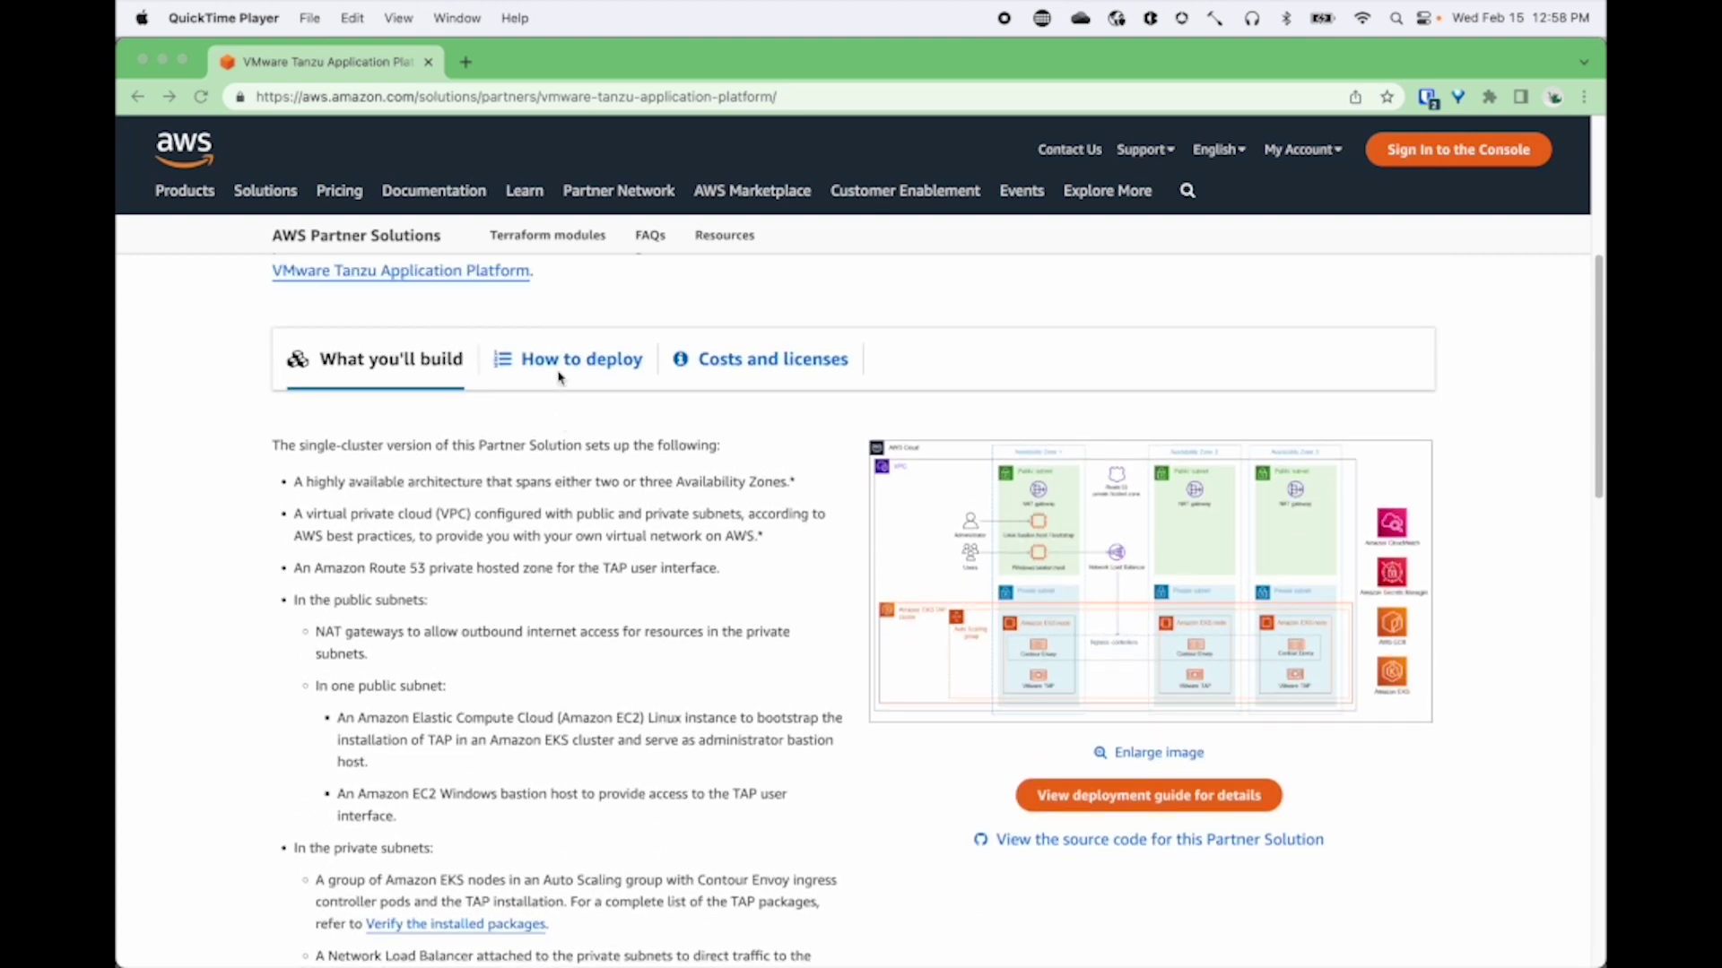
click(584, 363)
click(584, 363)
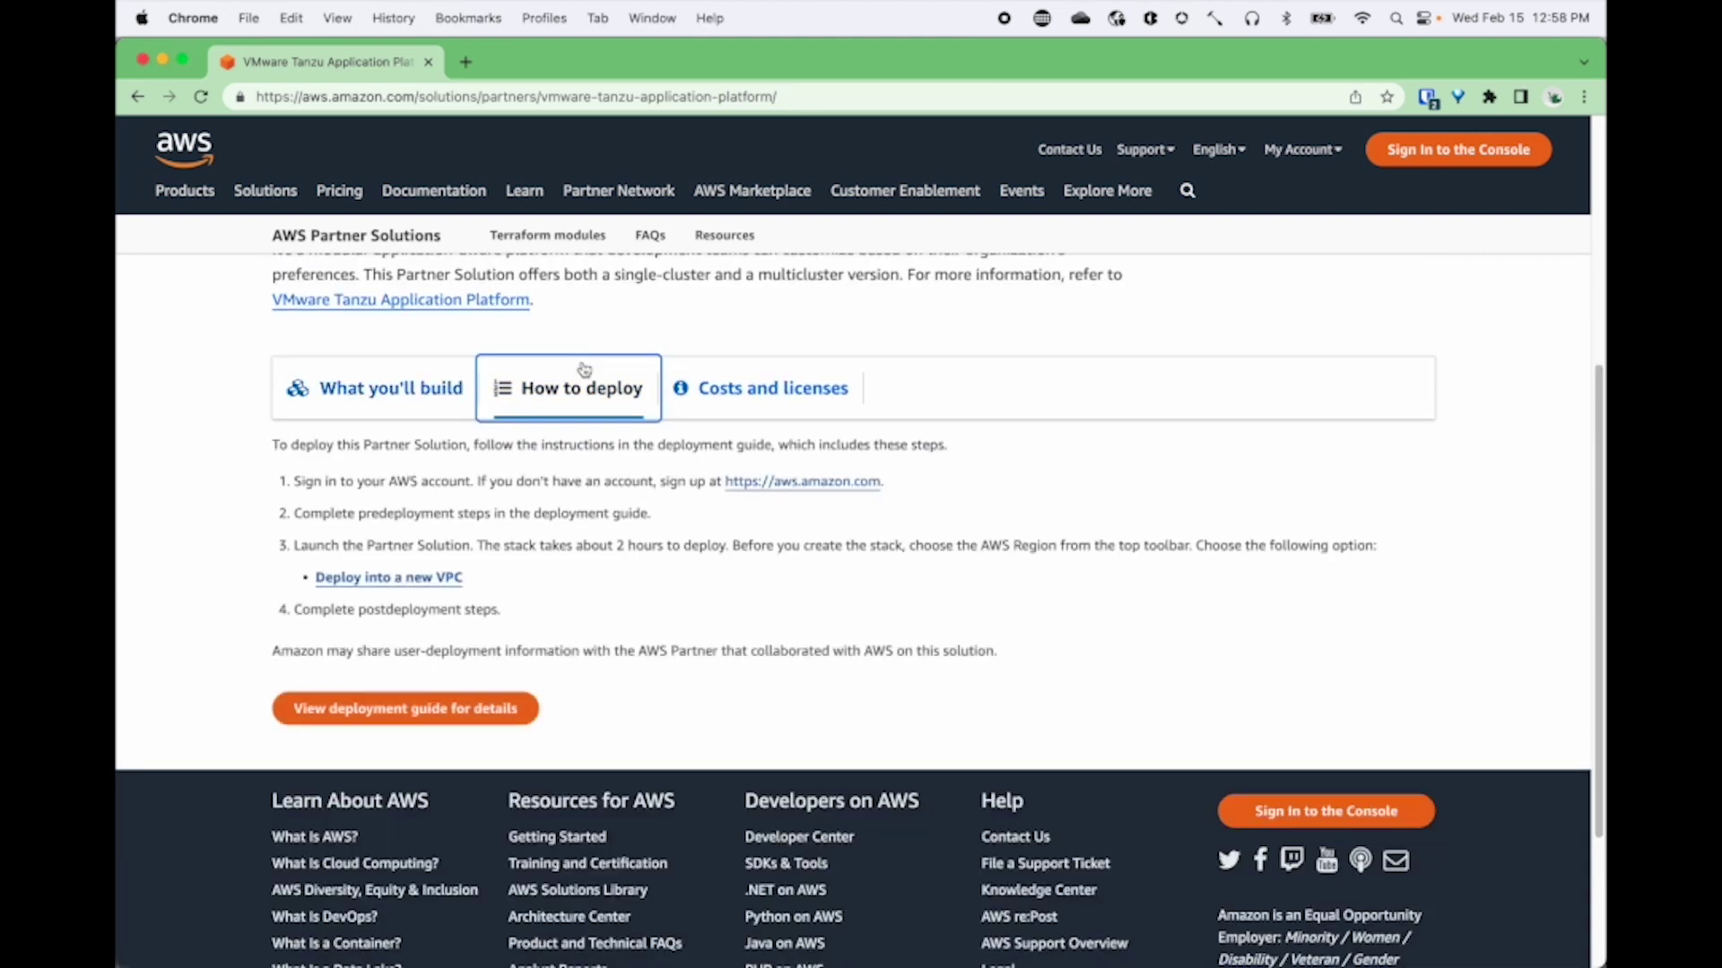
Launch the deployment into a new VPC and continue with the prefilled Amazon S3 template to the stack details
click(414, 580)
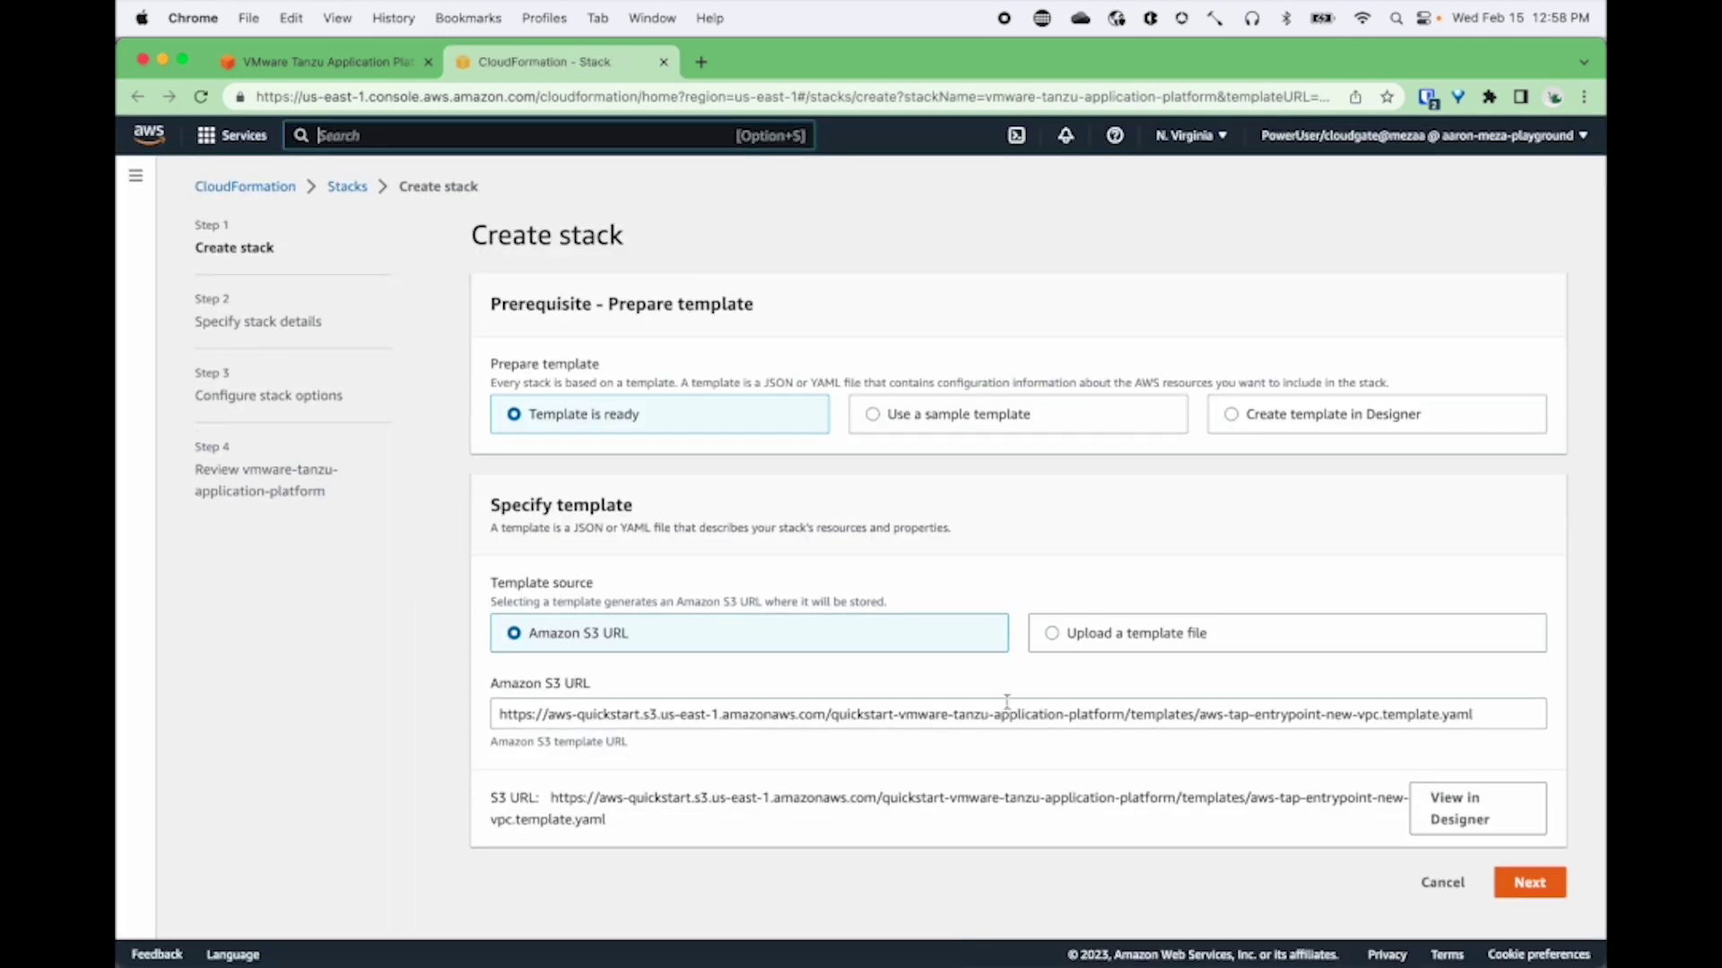
click(1499, 724)
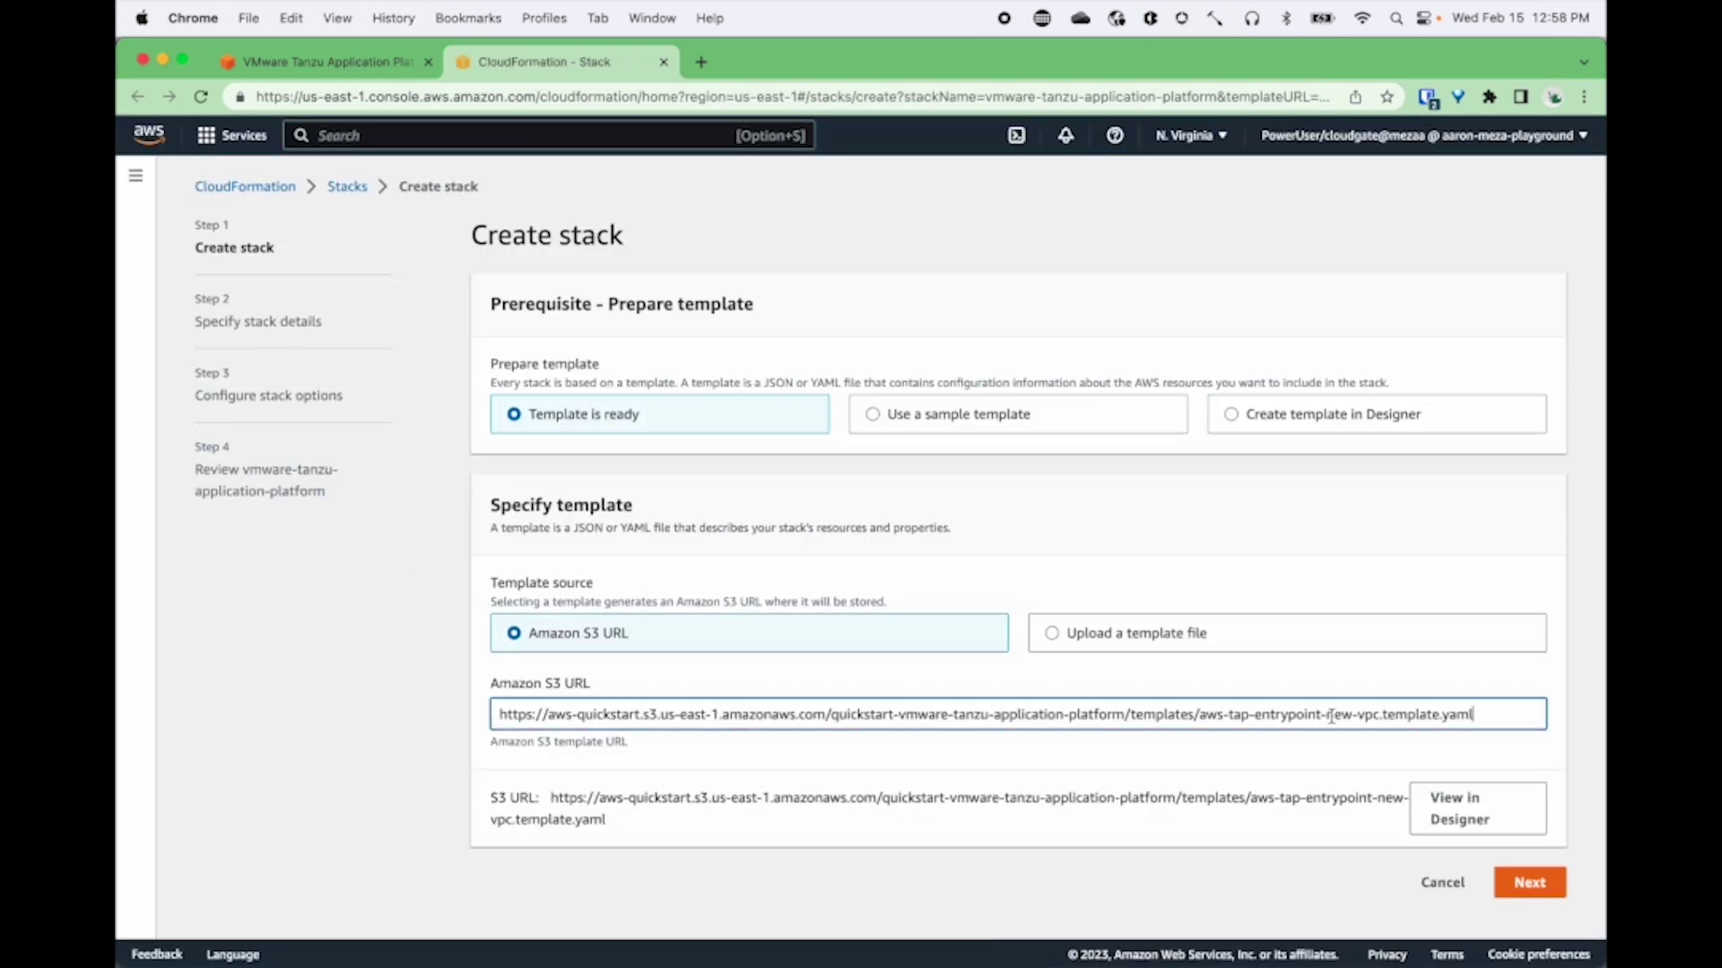
click(1528, 884)
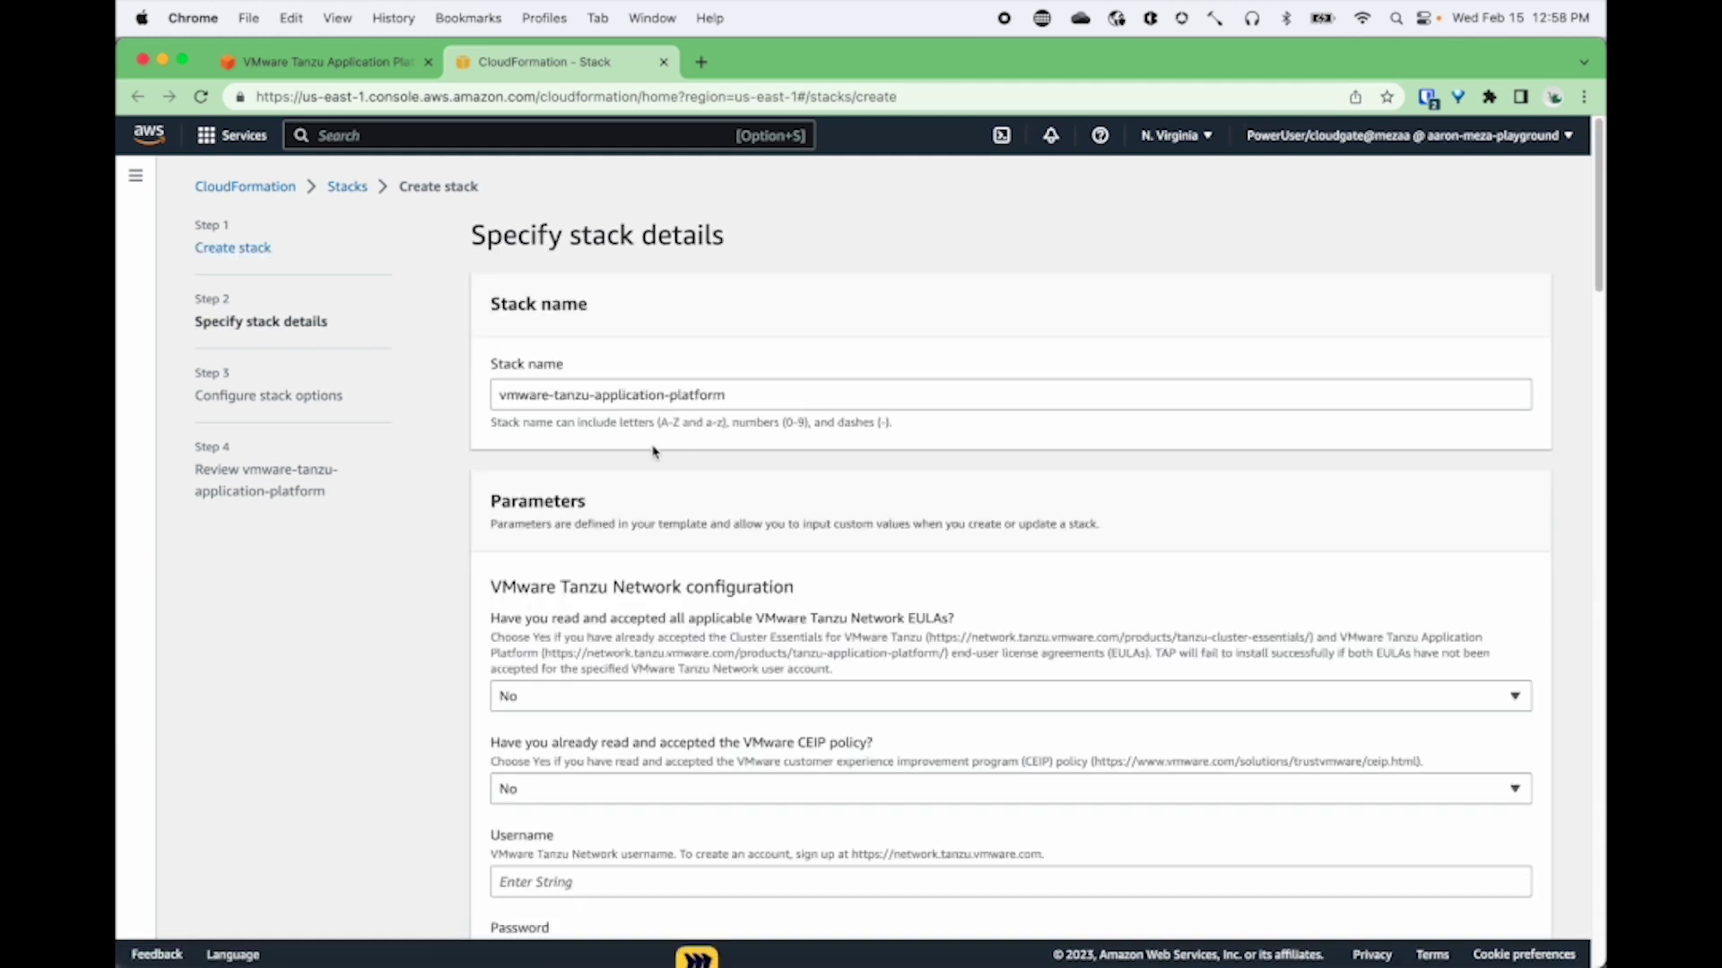
Set both the VMware Tanzu Network EULA acceptance and the VMware CEIP policy acceptance to Yes
scroll(671, 617, down, 2)
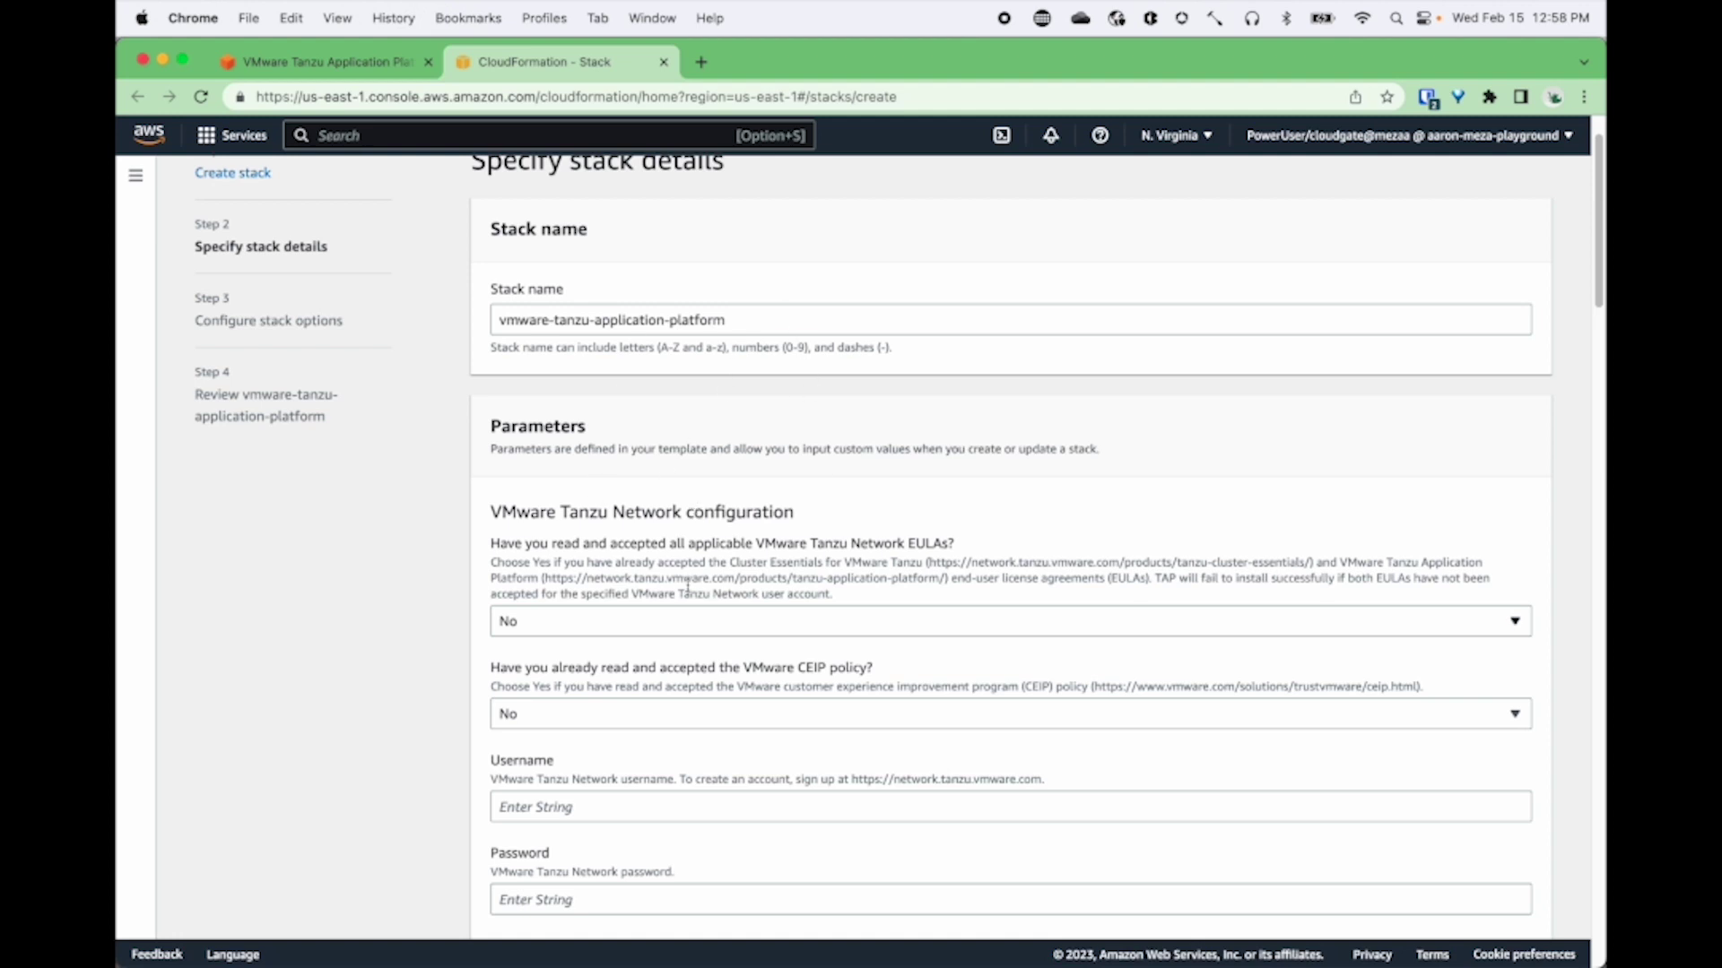
scroll(695, 517, down, 4)
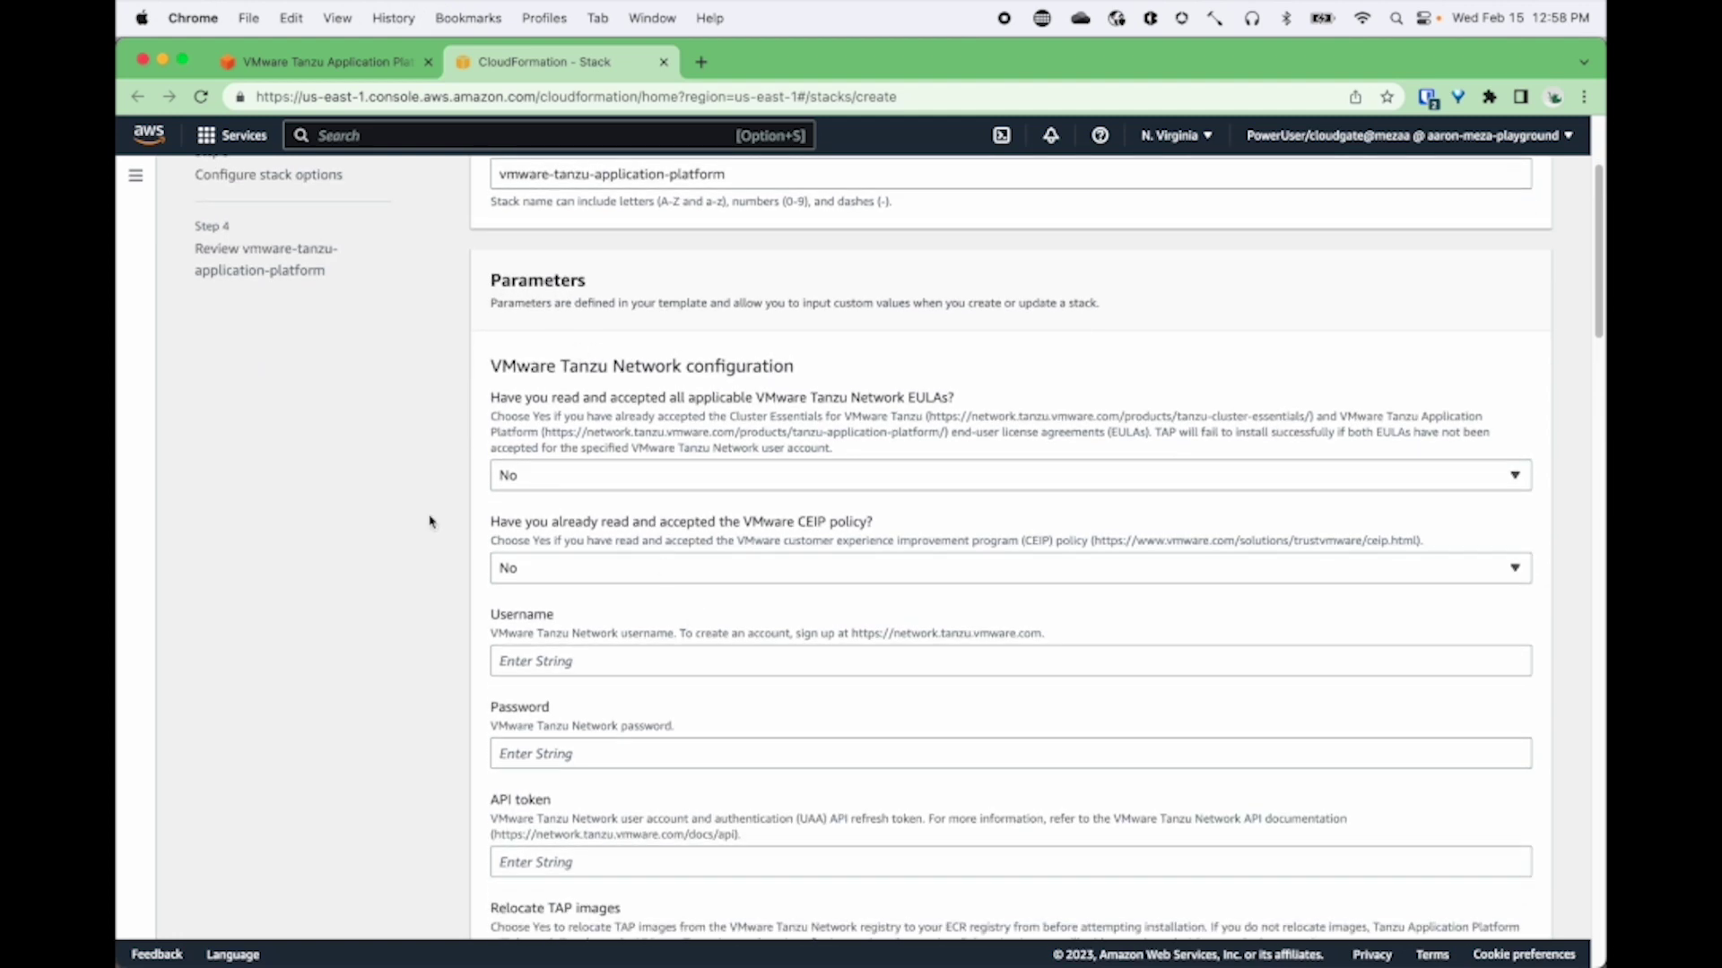
click(576, 479)
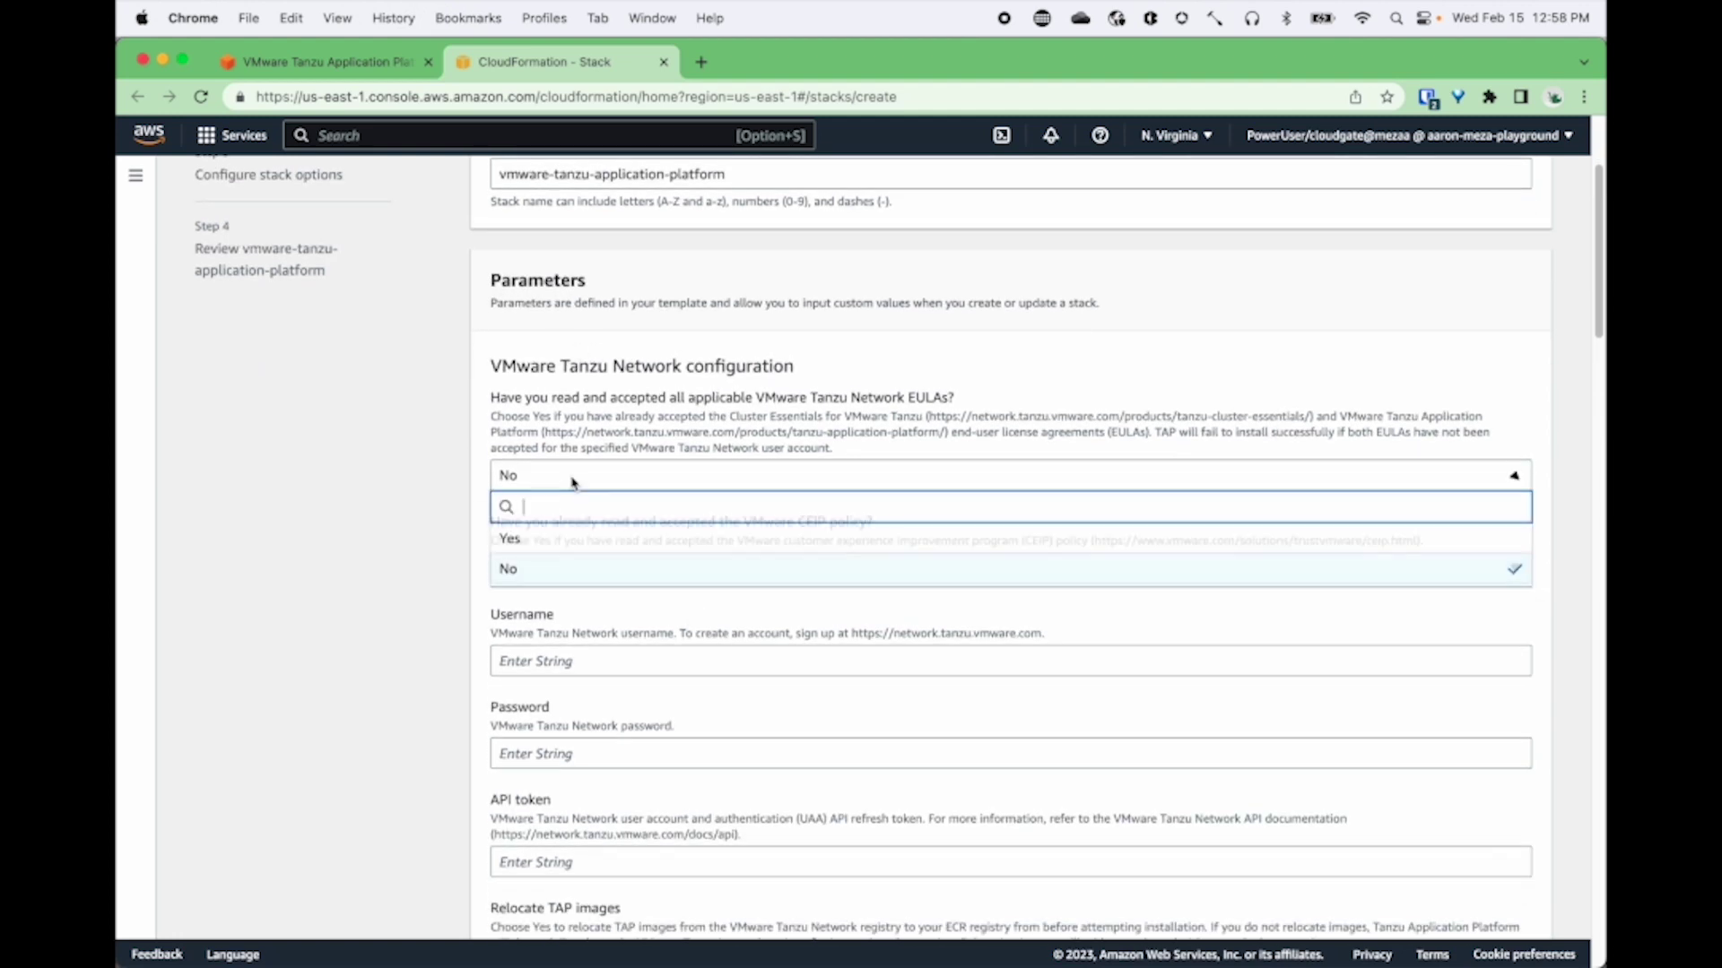
click(534, 549)
click(536, 574)
click(535, 631)
Enter the VMware Tanzu Network username, password and API token
click(560, 654)
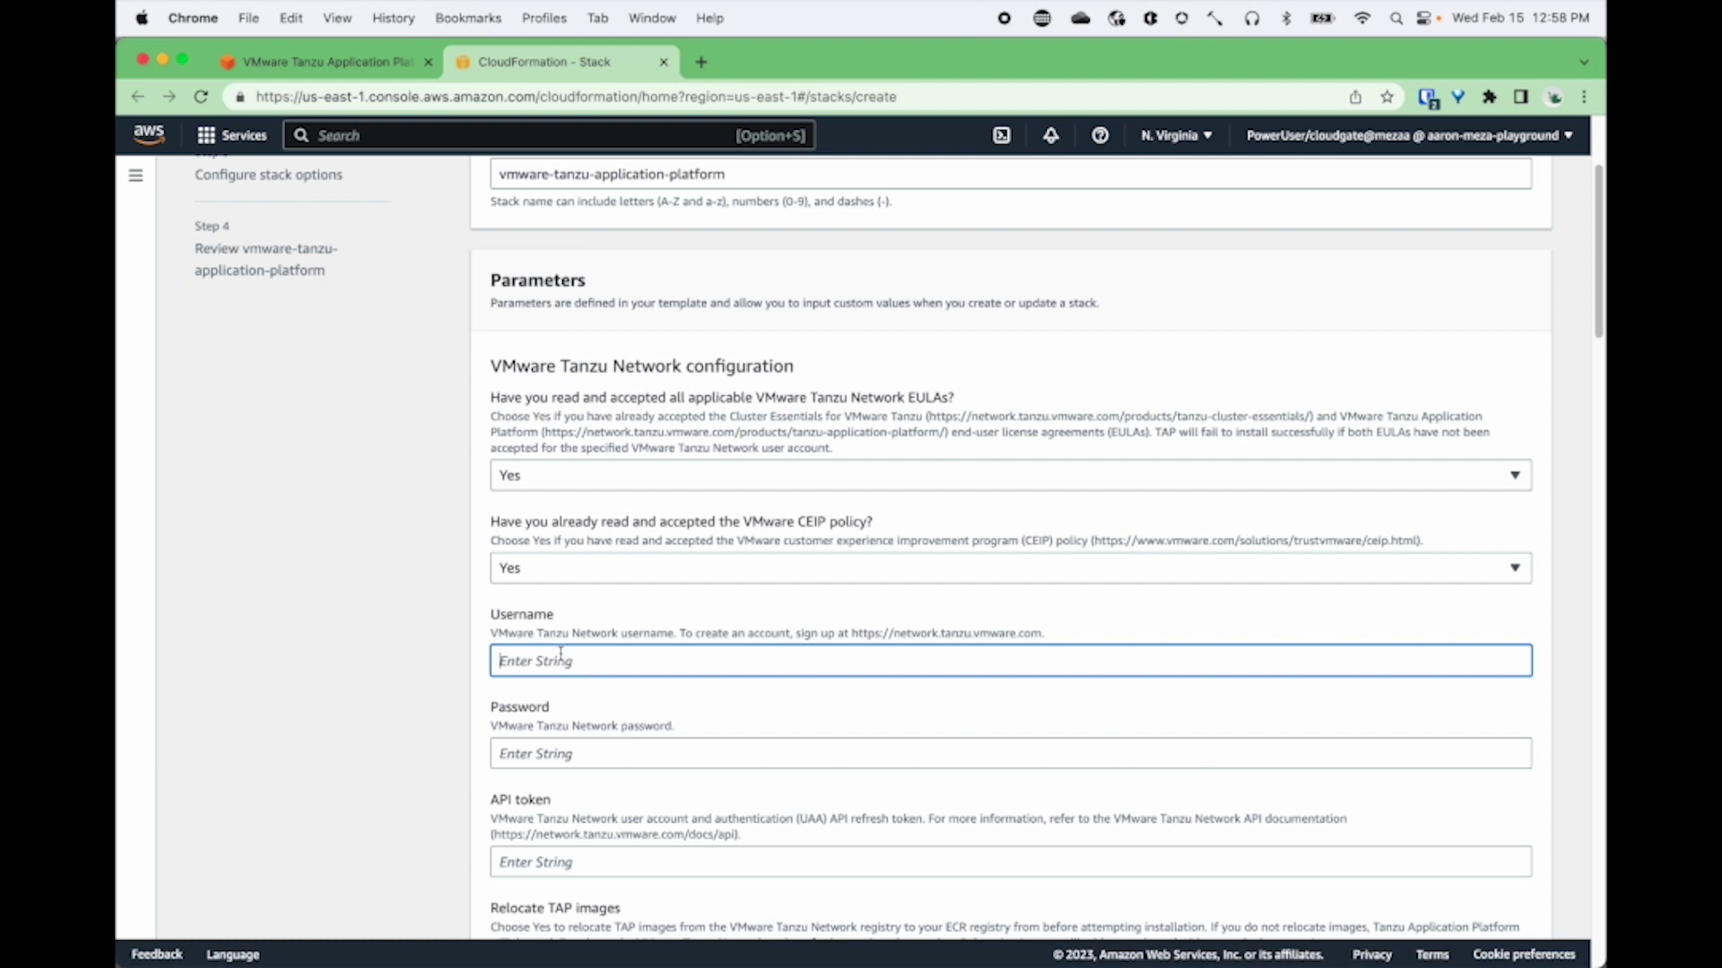
text(user@domain.com)
click(560, 737)
text(•••••)
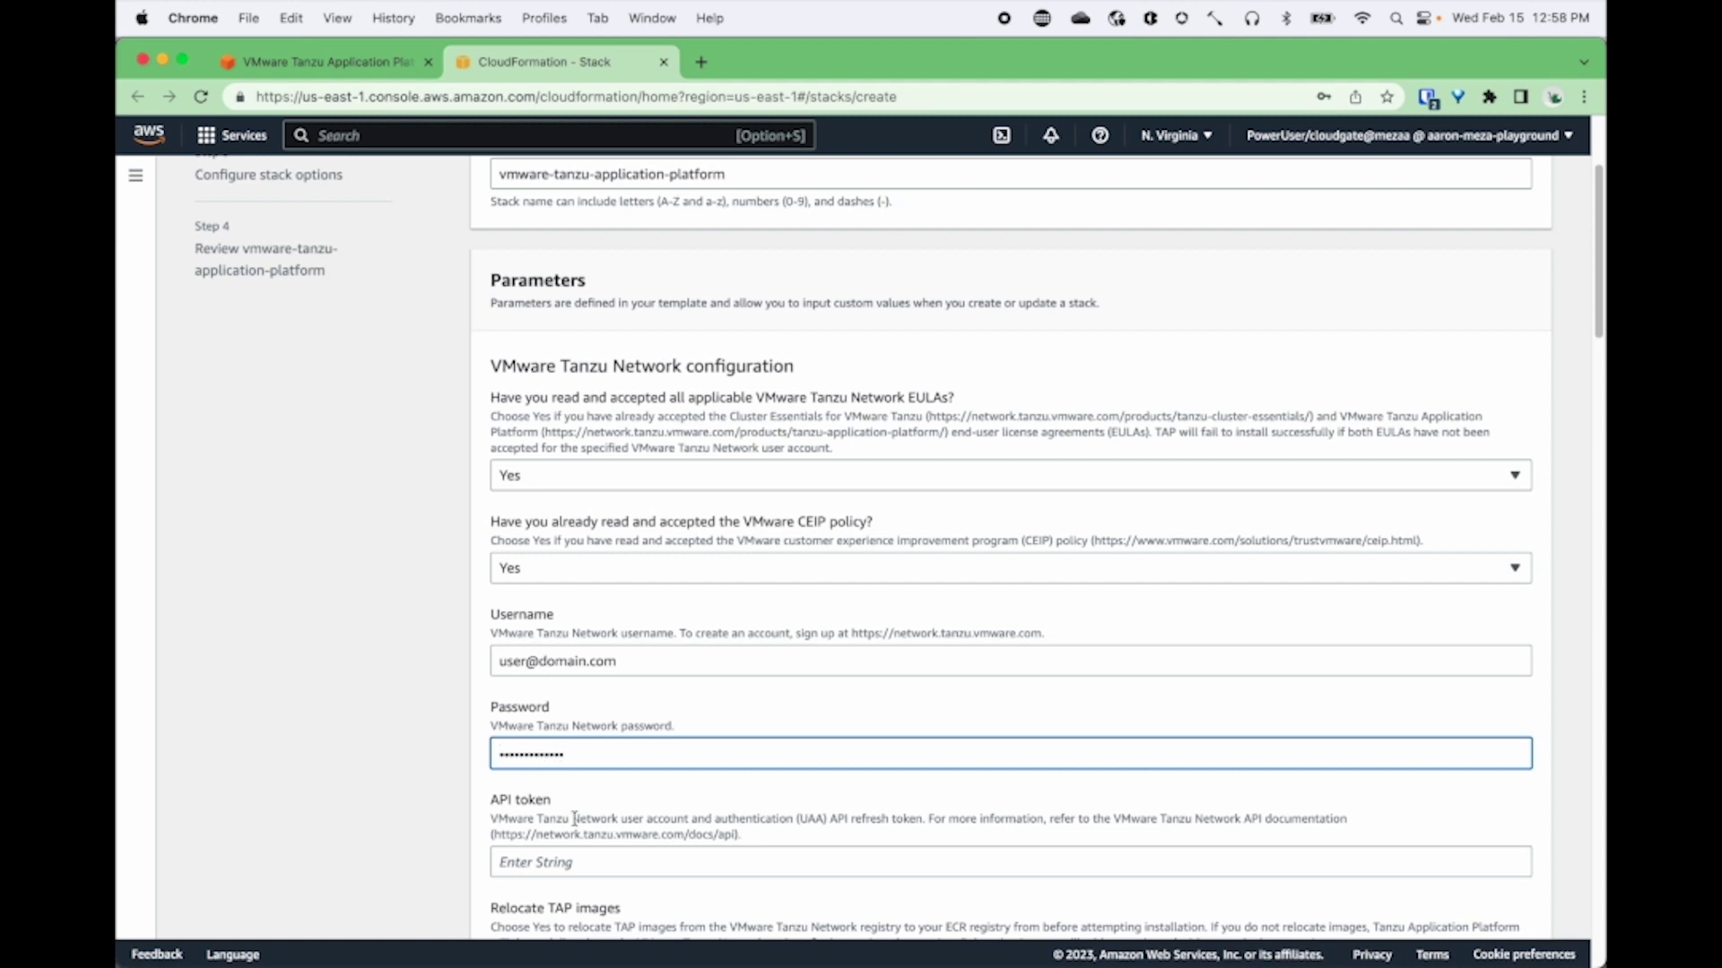
scroll(580, 870, down, 2)
click(546, 750)
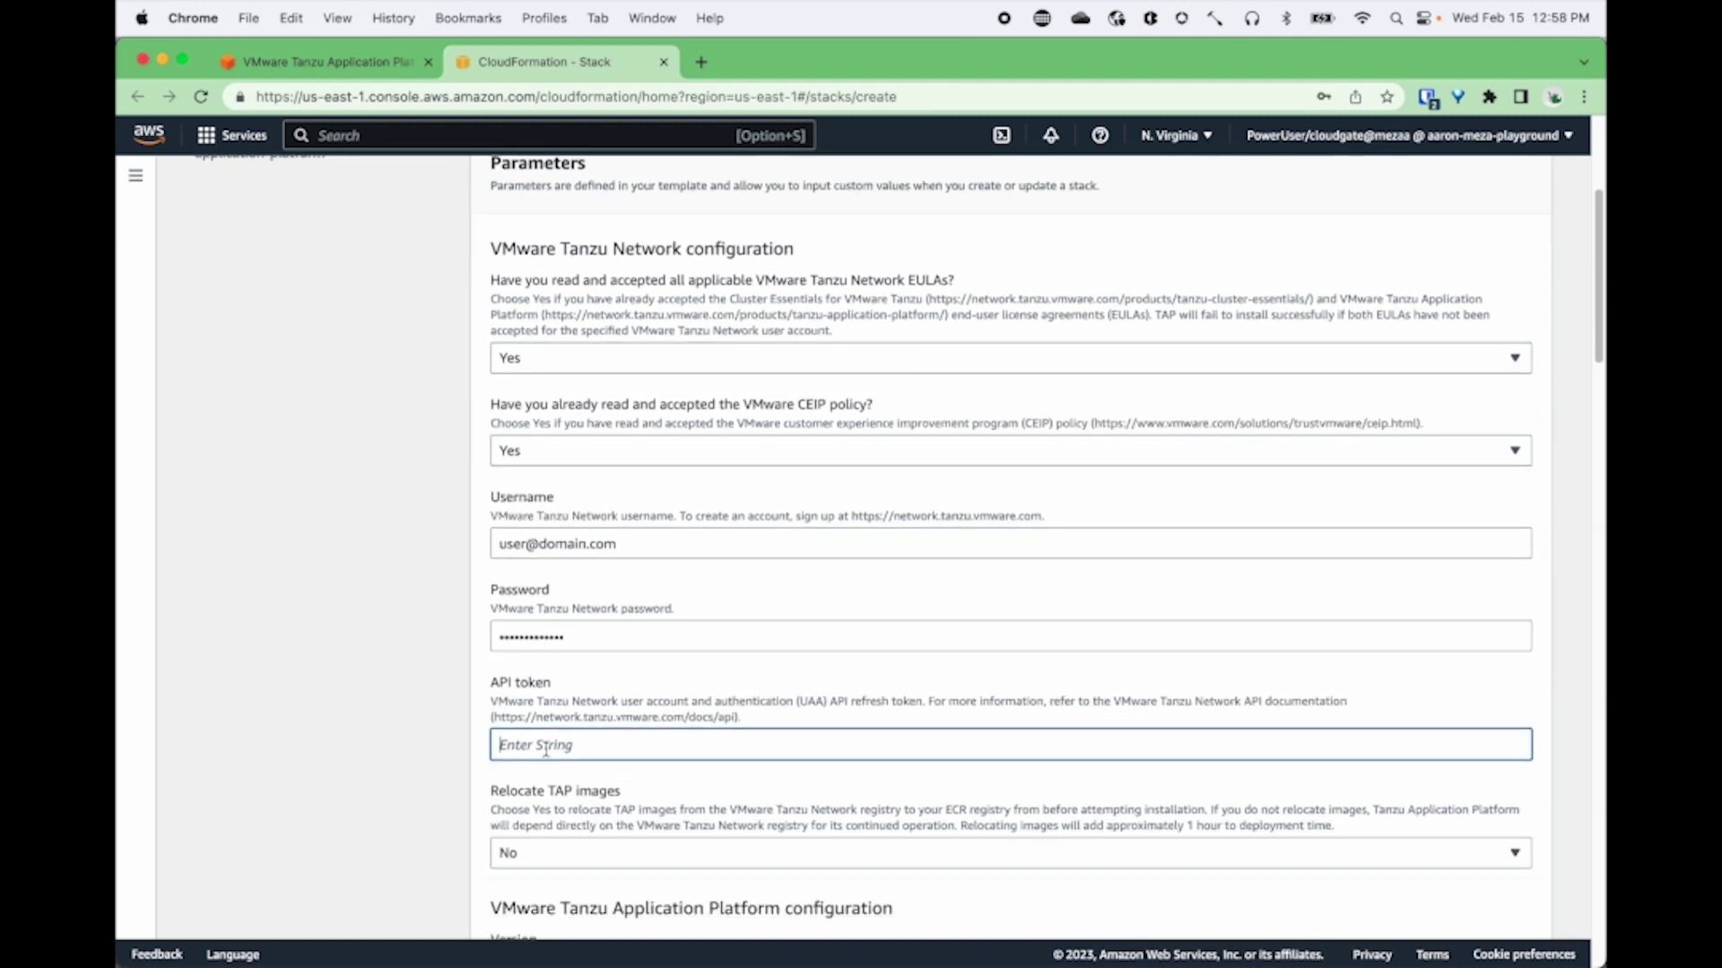
key(super+v)
Set the TAP domain name to applicationplatform.dev and the EKS cluster architecture to multi
scroll(610, 778, down, 4)
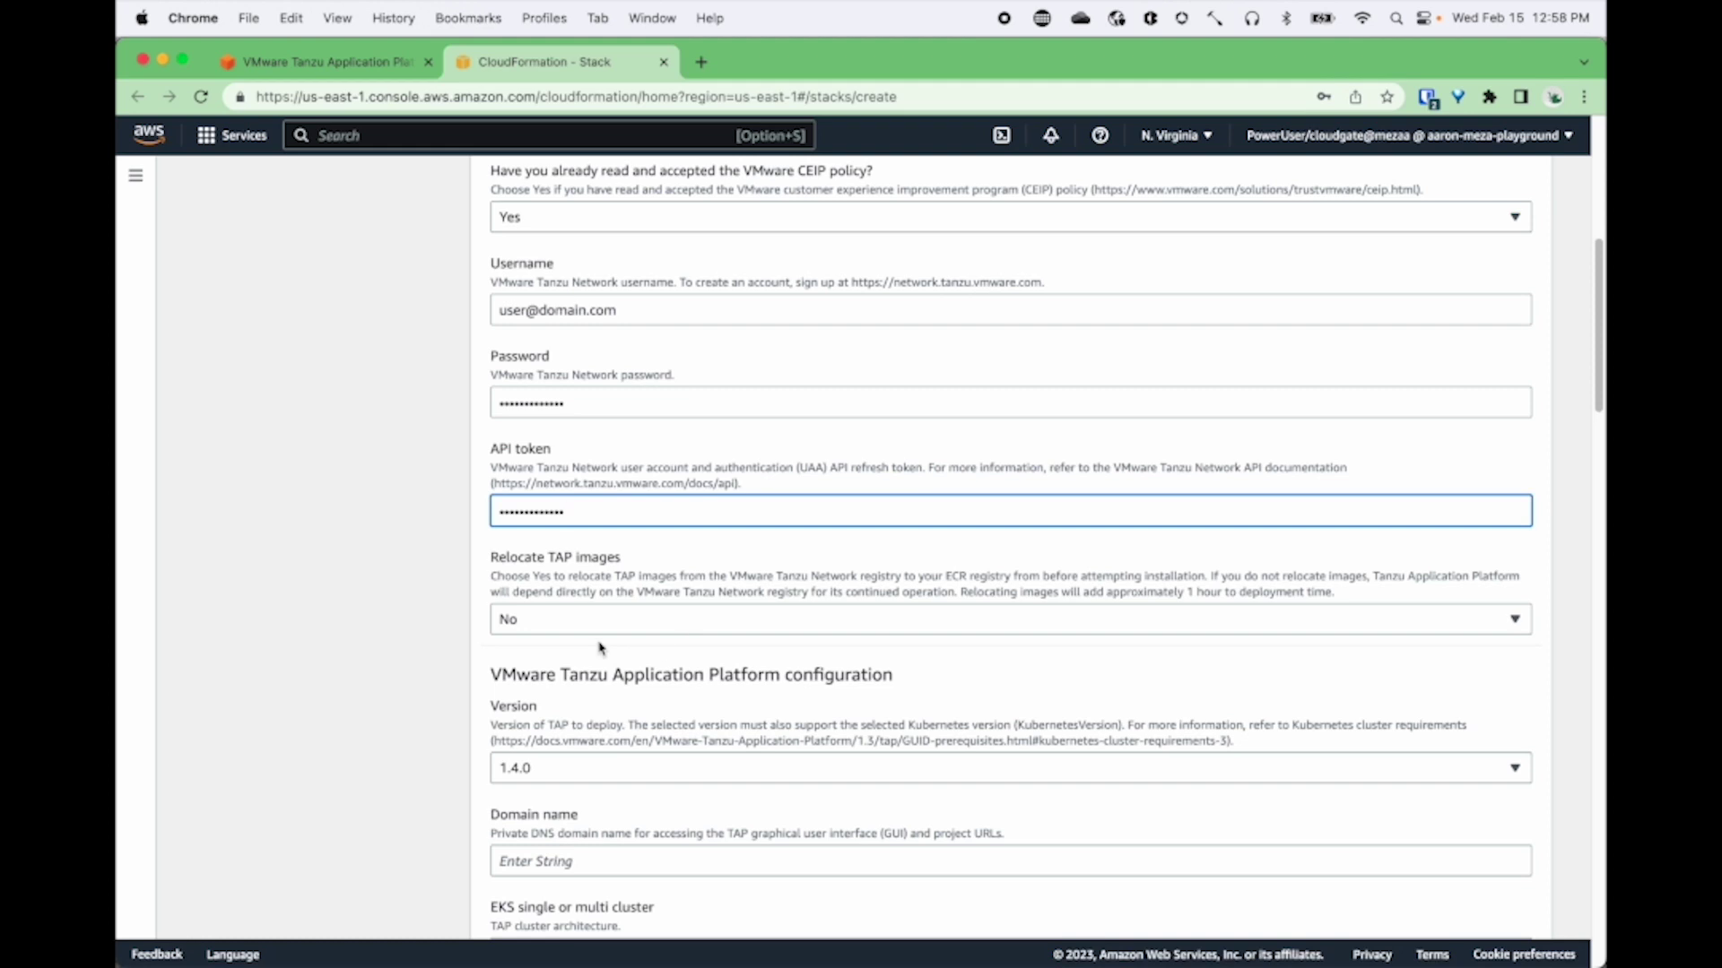
scroll(619, 763, down, 5)
click(533, 628)
text(application)
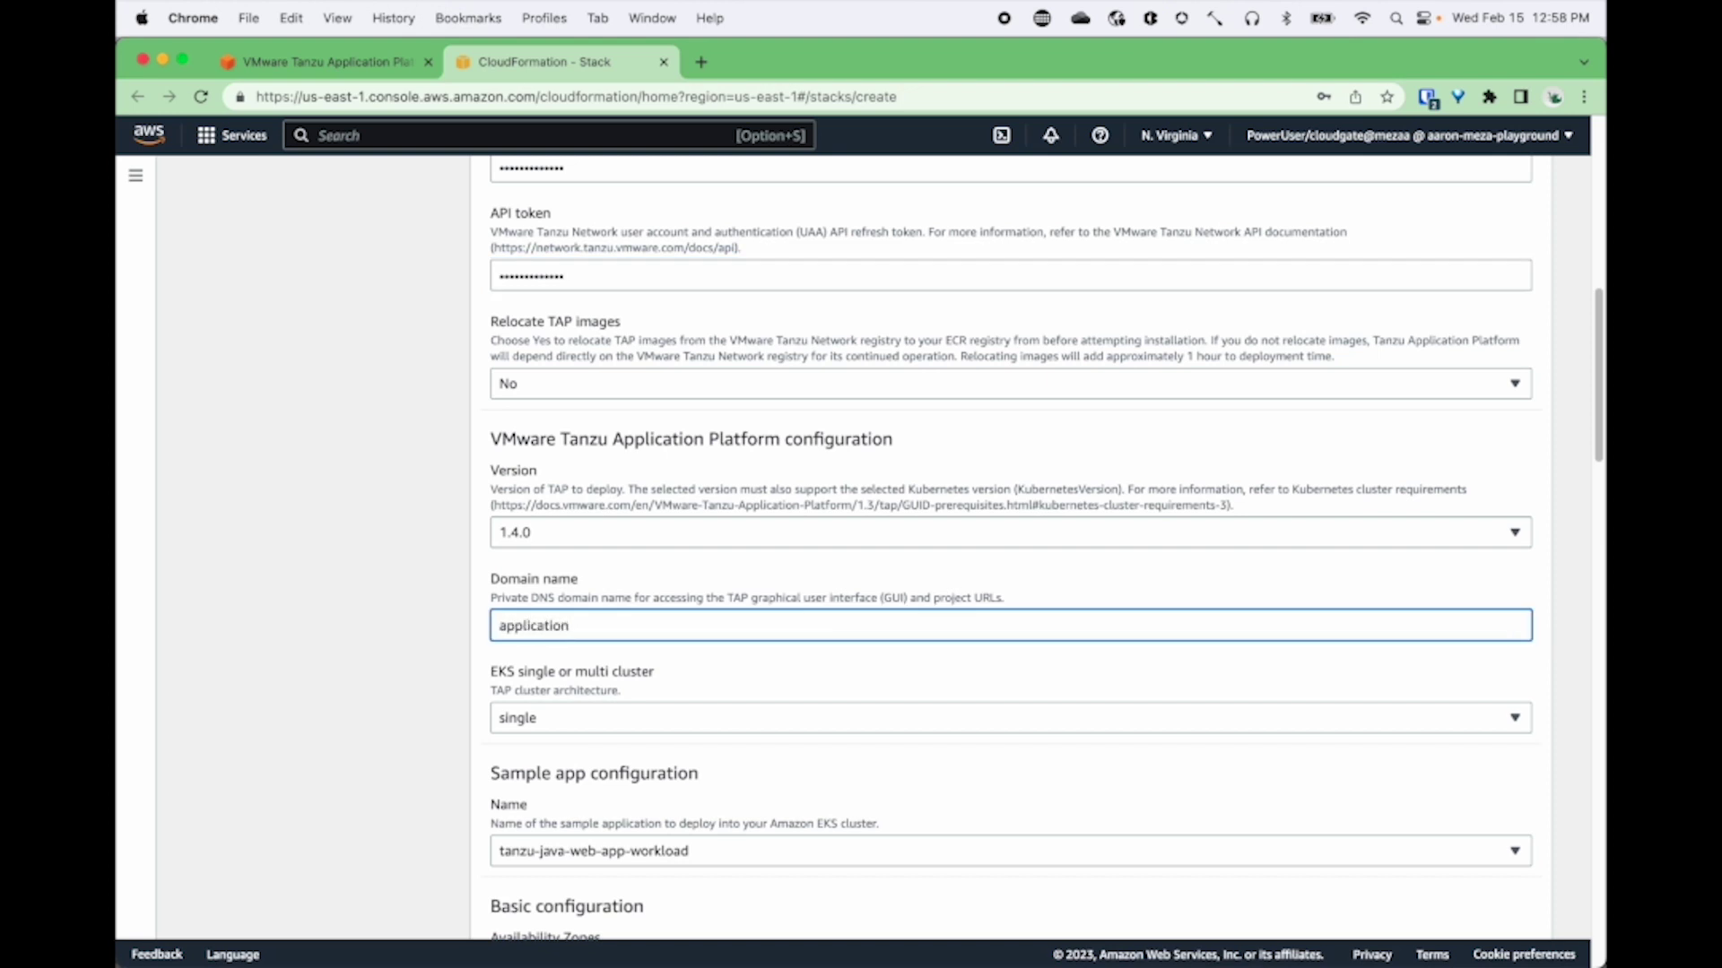
text(platform.dev)
click(570, 719)
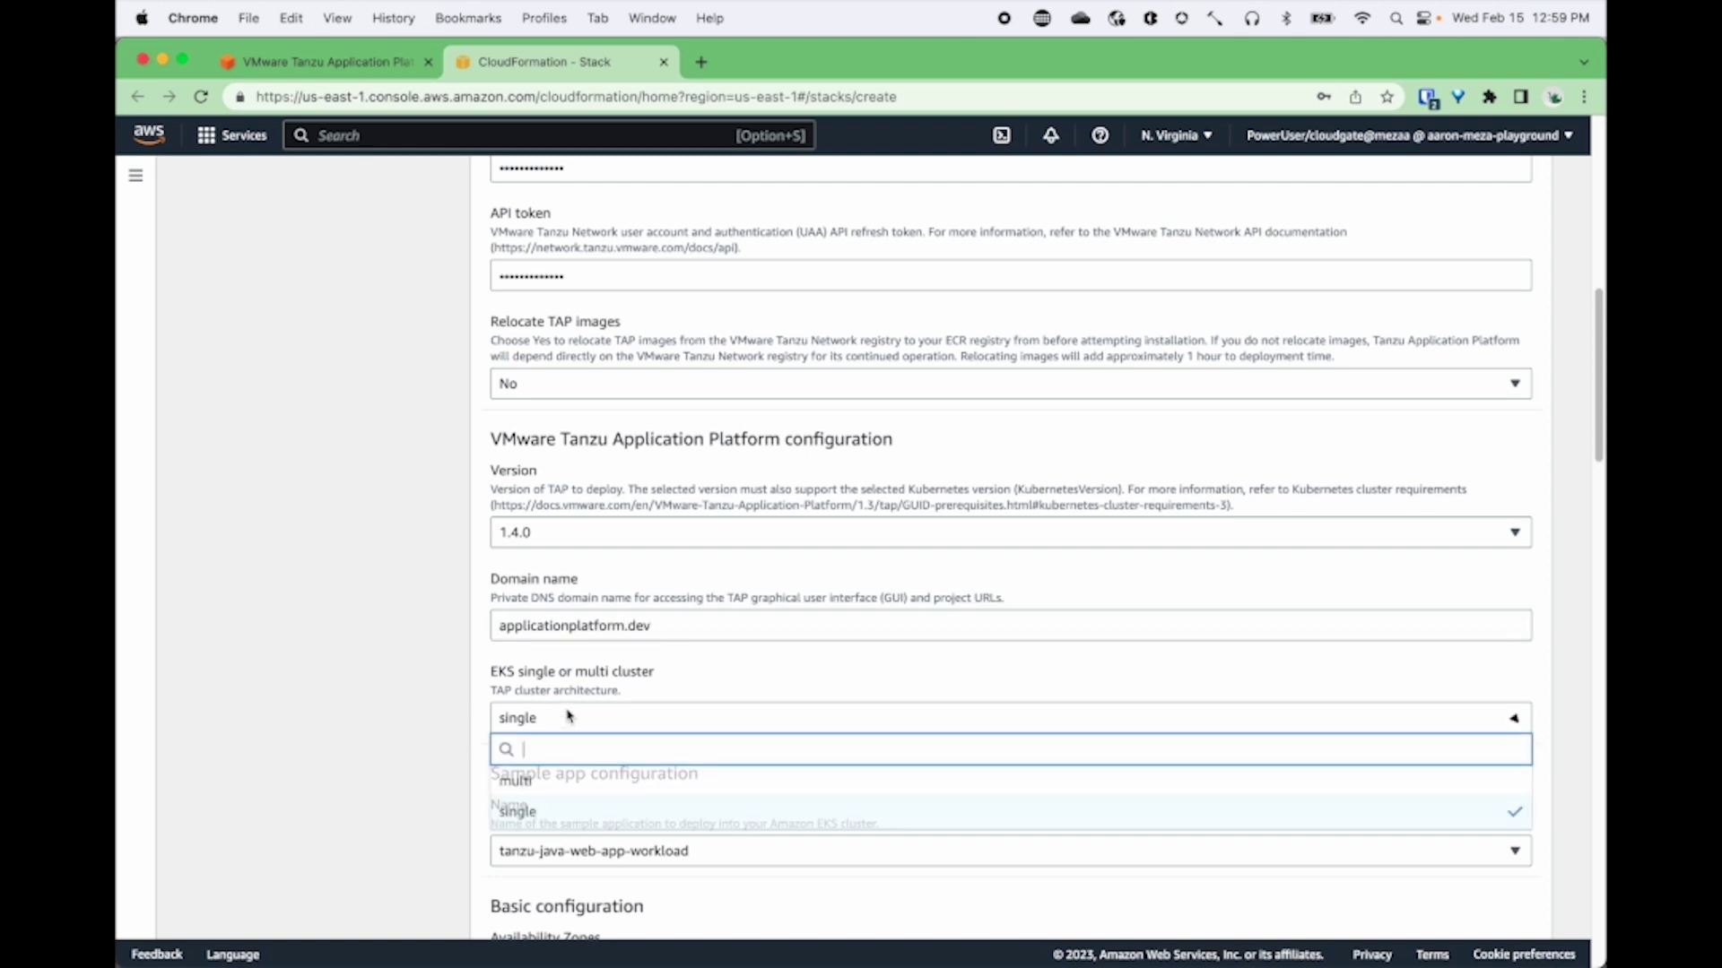
click(527, 783)
Select us-east-1a, us-east-1b and us-east-1c as the Availability Zones in the basic configuration
scroll(433, 652, down, 5)
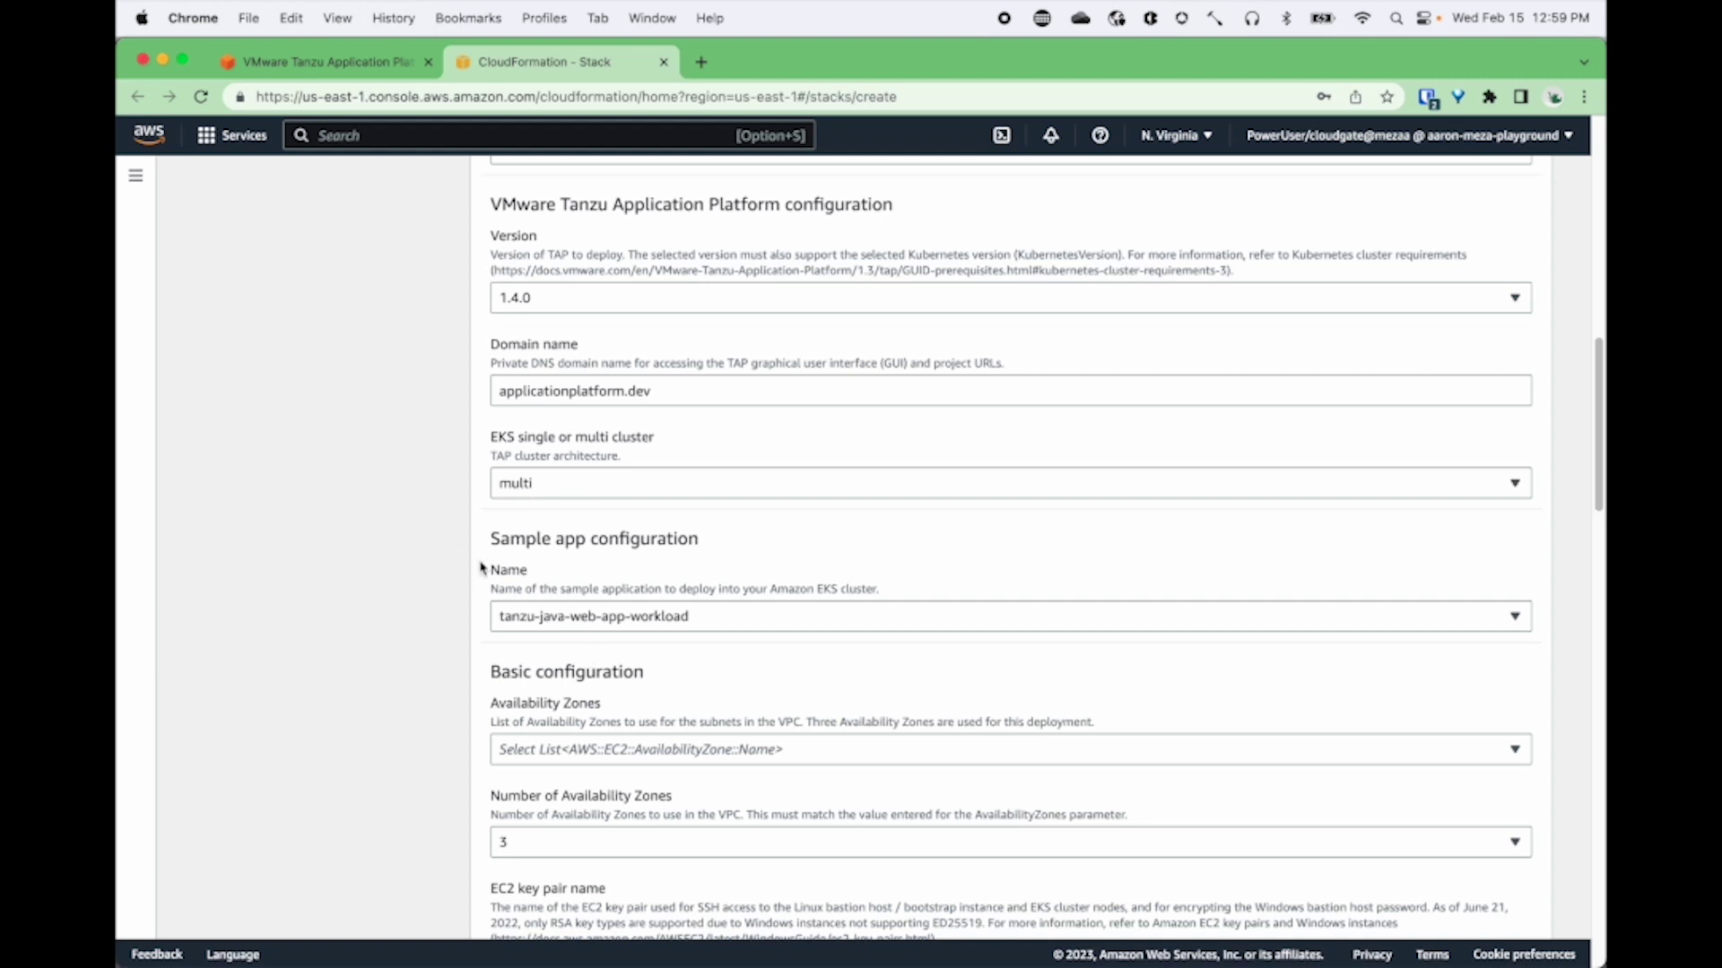
scroll(550, 789, down, 4)
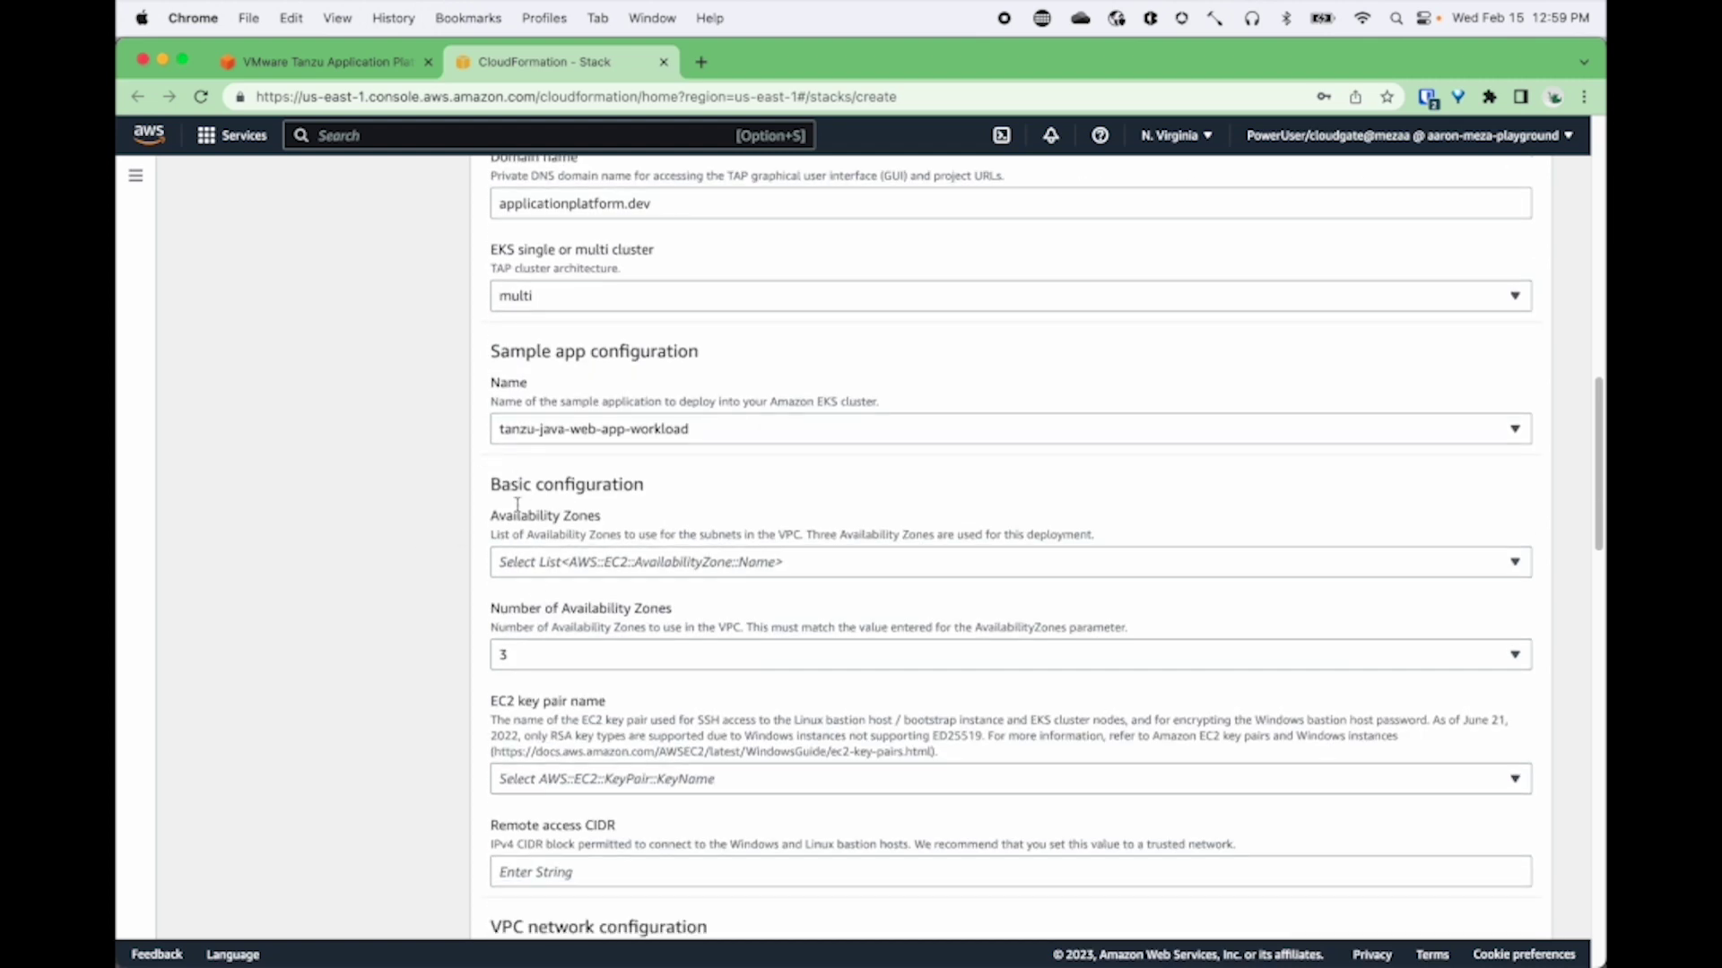
click(537, 572)
click(506, 625)
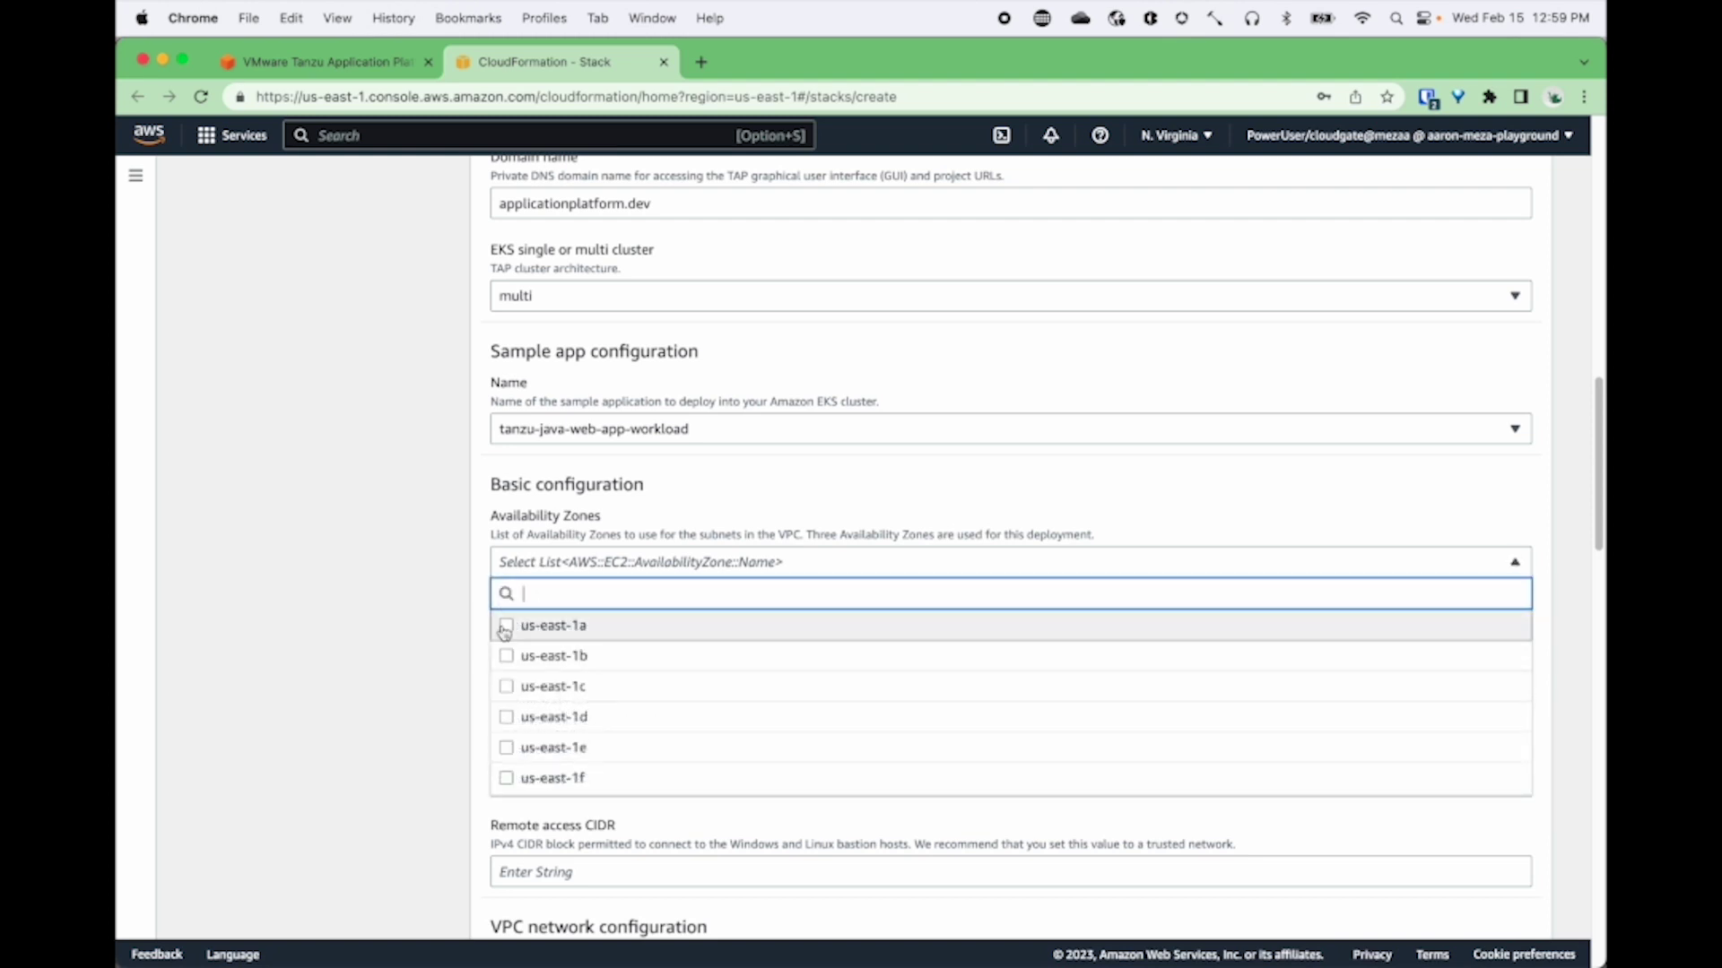
click(505, 655)
click(507, 696)
click(458, 702)
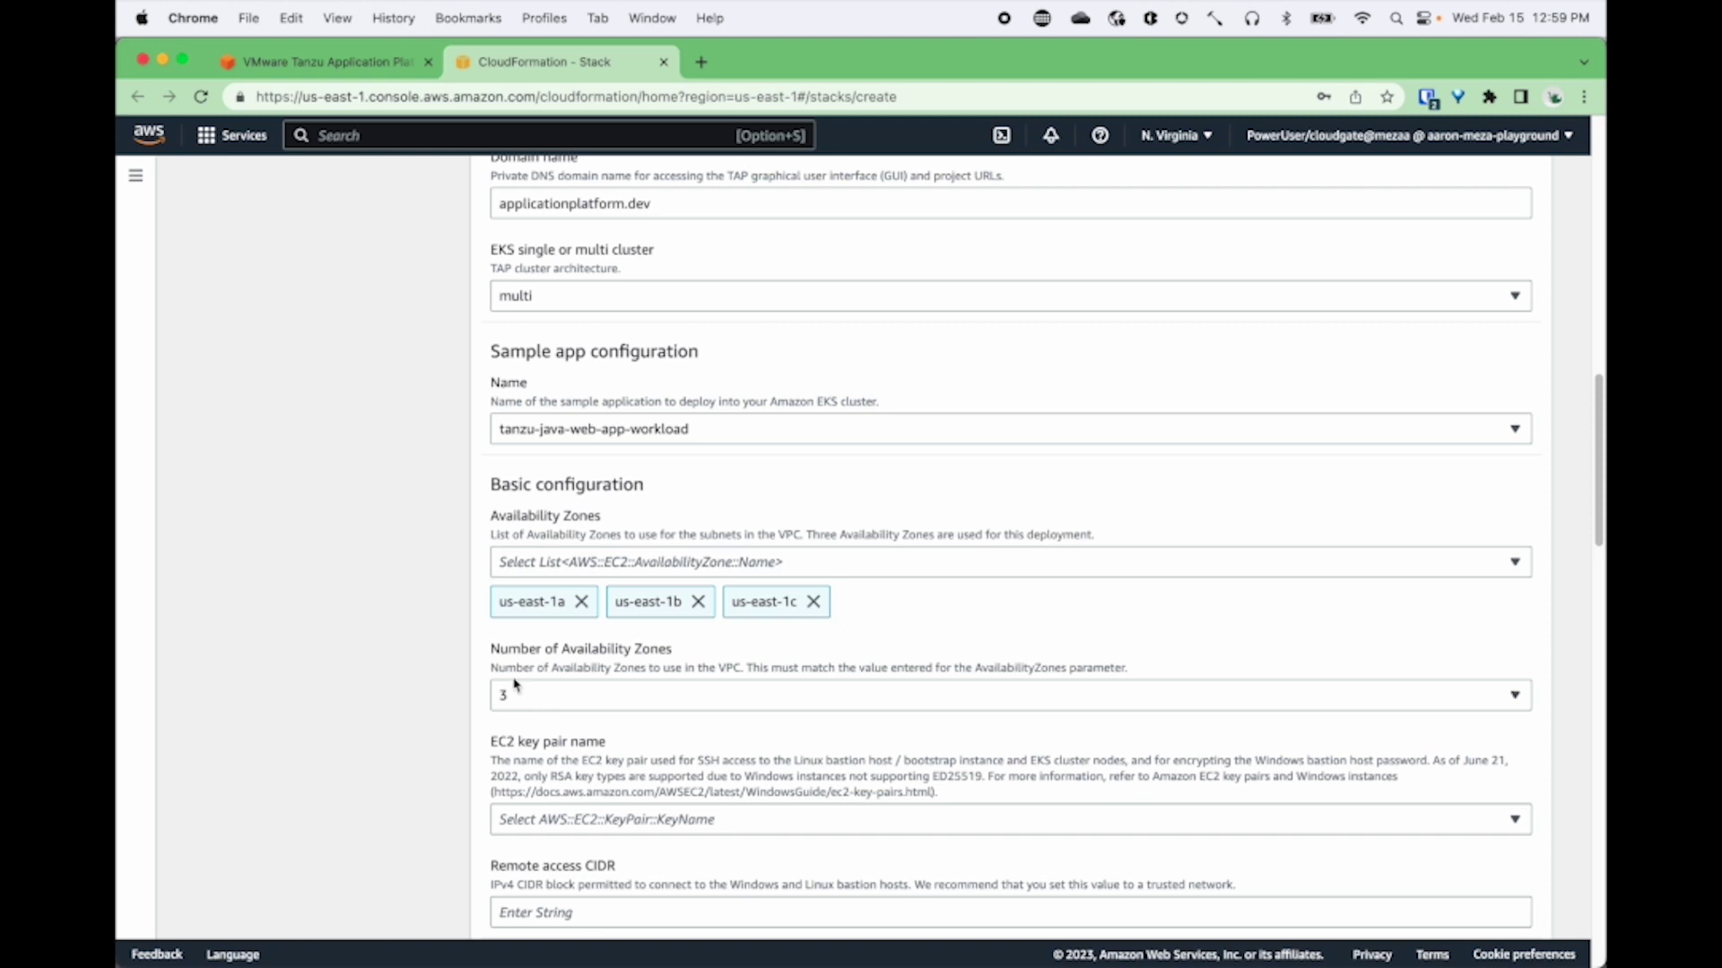
Choose the existing EC2 key pair and set the remote access CIDR to 0.0.0.0/0
scroll(532, 713, down, 5)
click(529, 575)
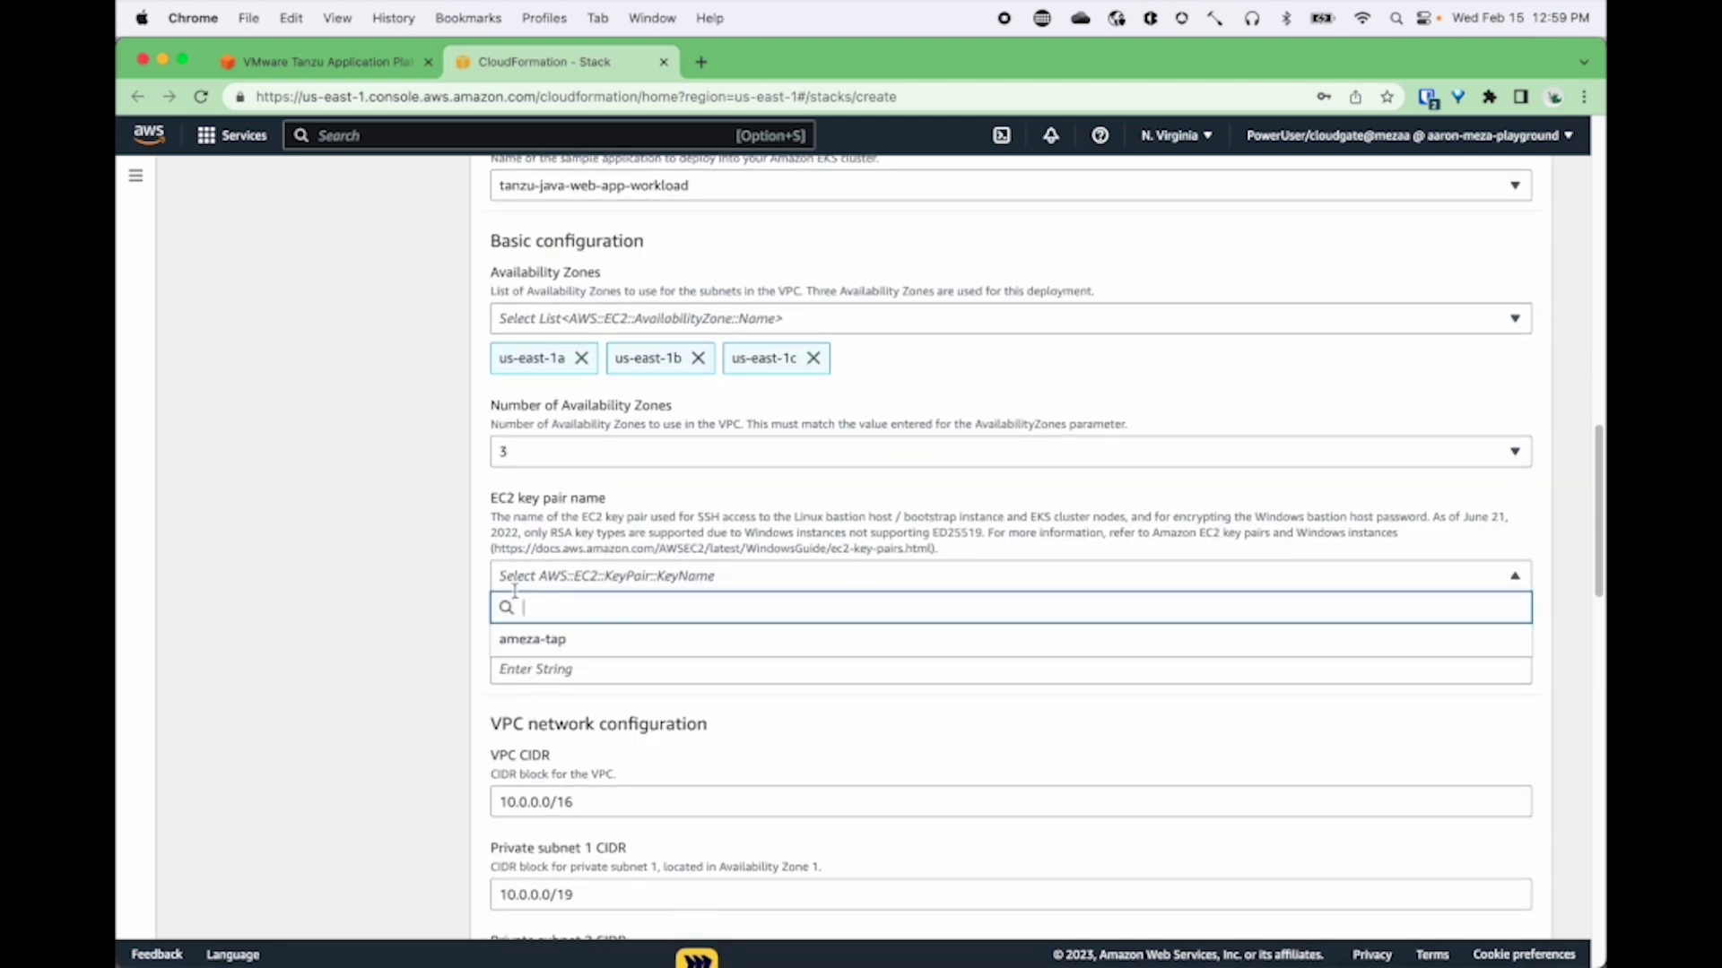
click(538, 641)
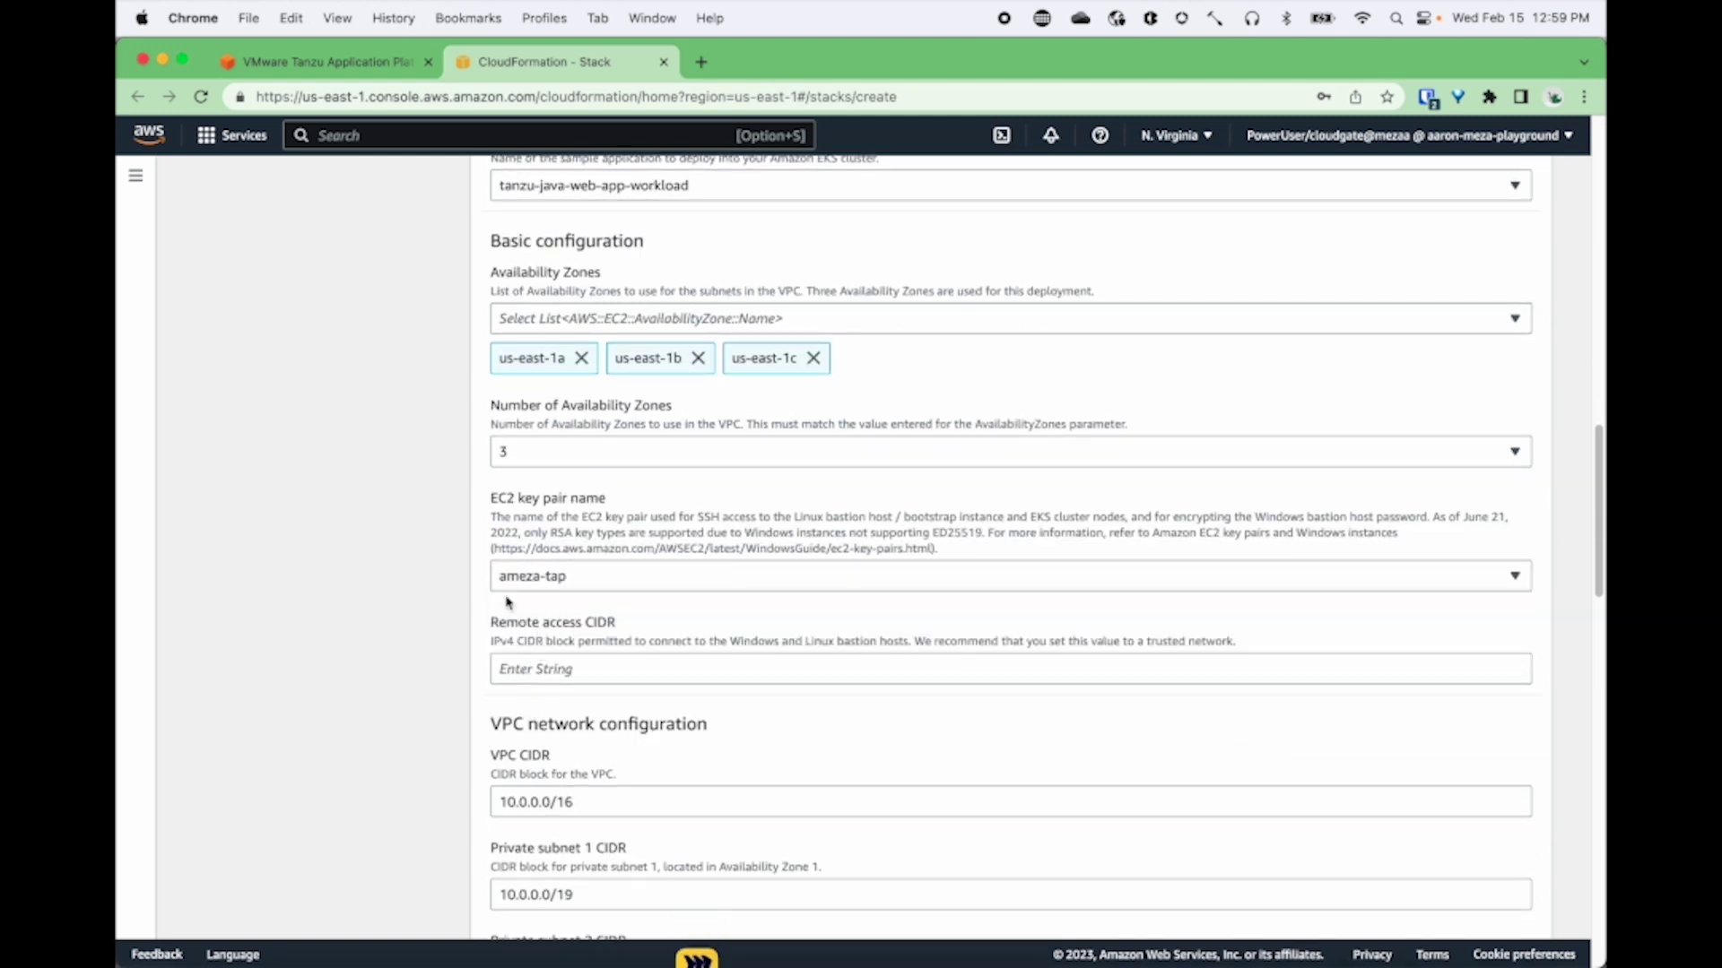
scroll(434, 673, down, 2)
click(542, 545)
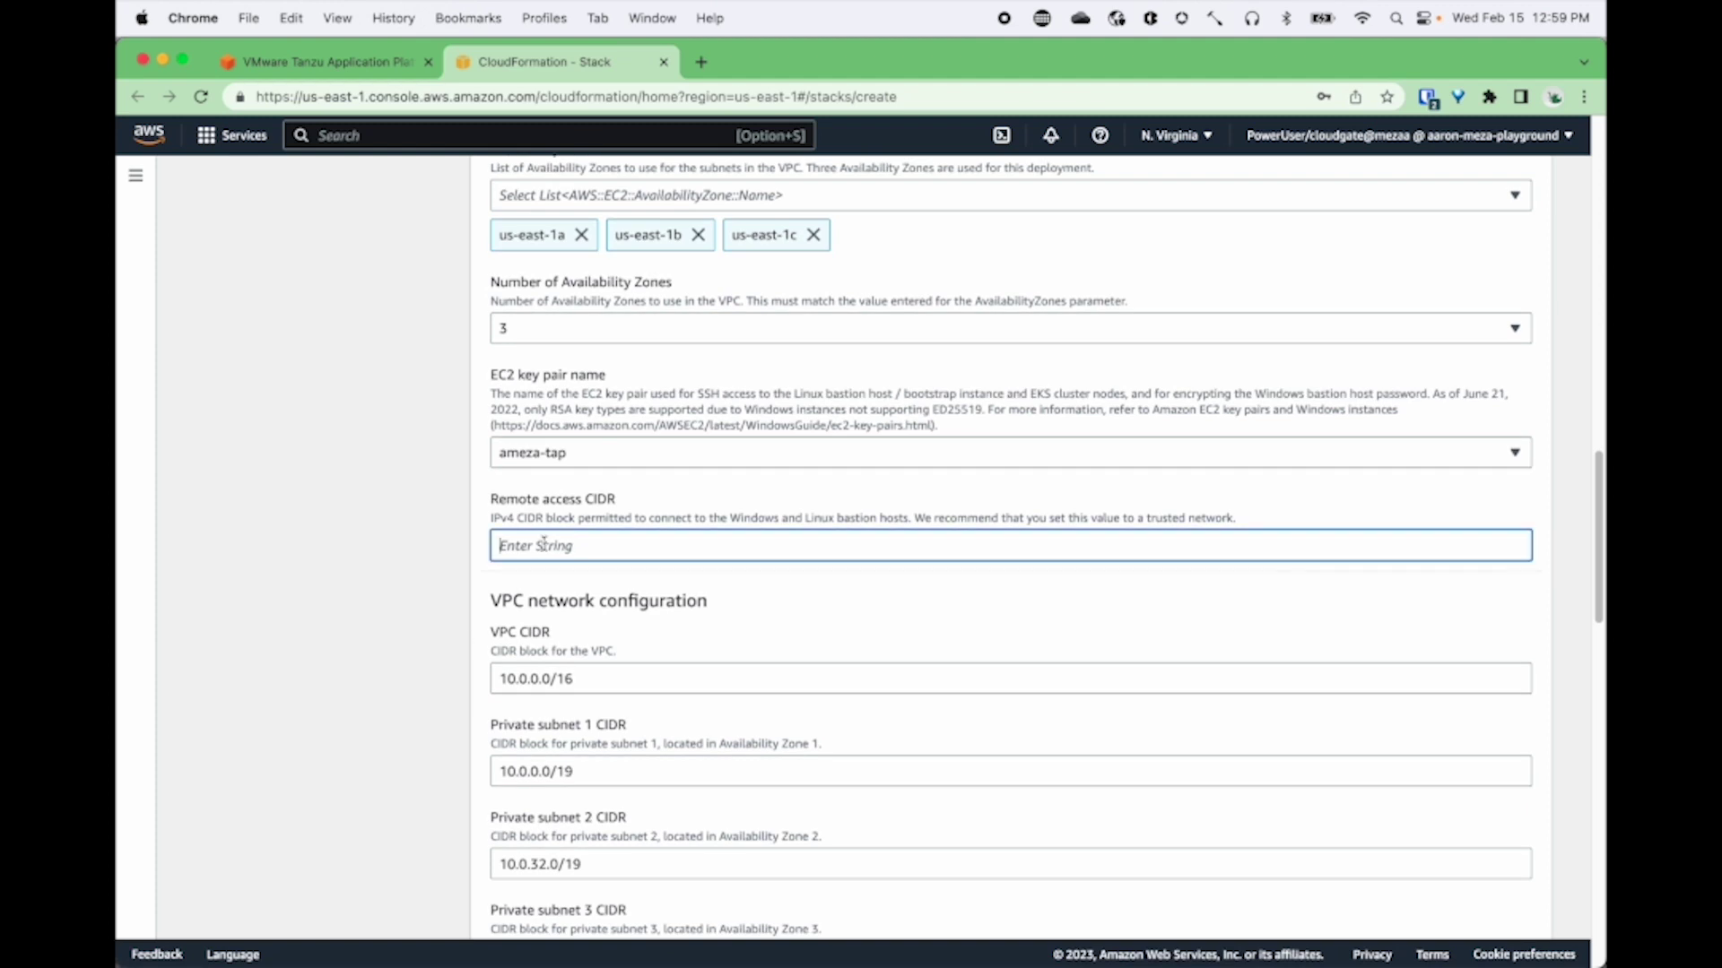
text(0.)
Keep the default VPC, Amazon EKS, Linux bastion host and Quick Start S3 bucket settings and continue to the stack options
scroll(492, 682, down, 5)
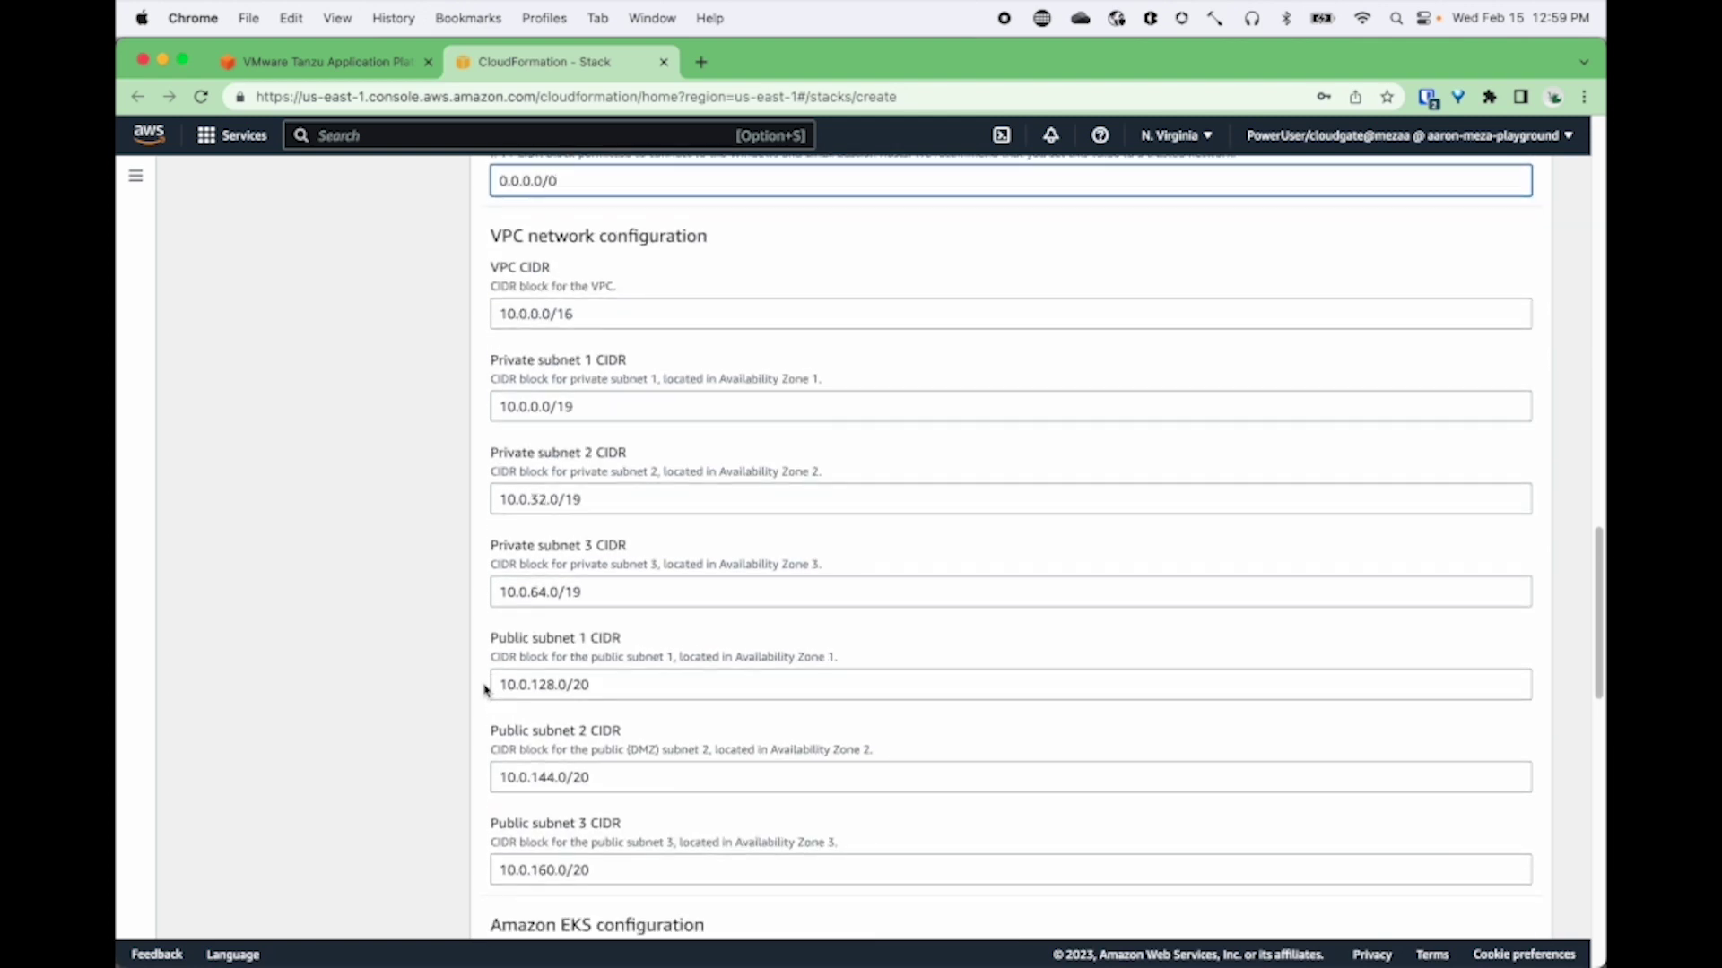
scroll(486, 689, down, 2)
scroll(485, 688, down, 6)
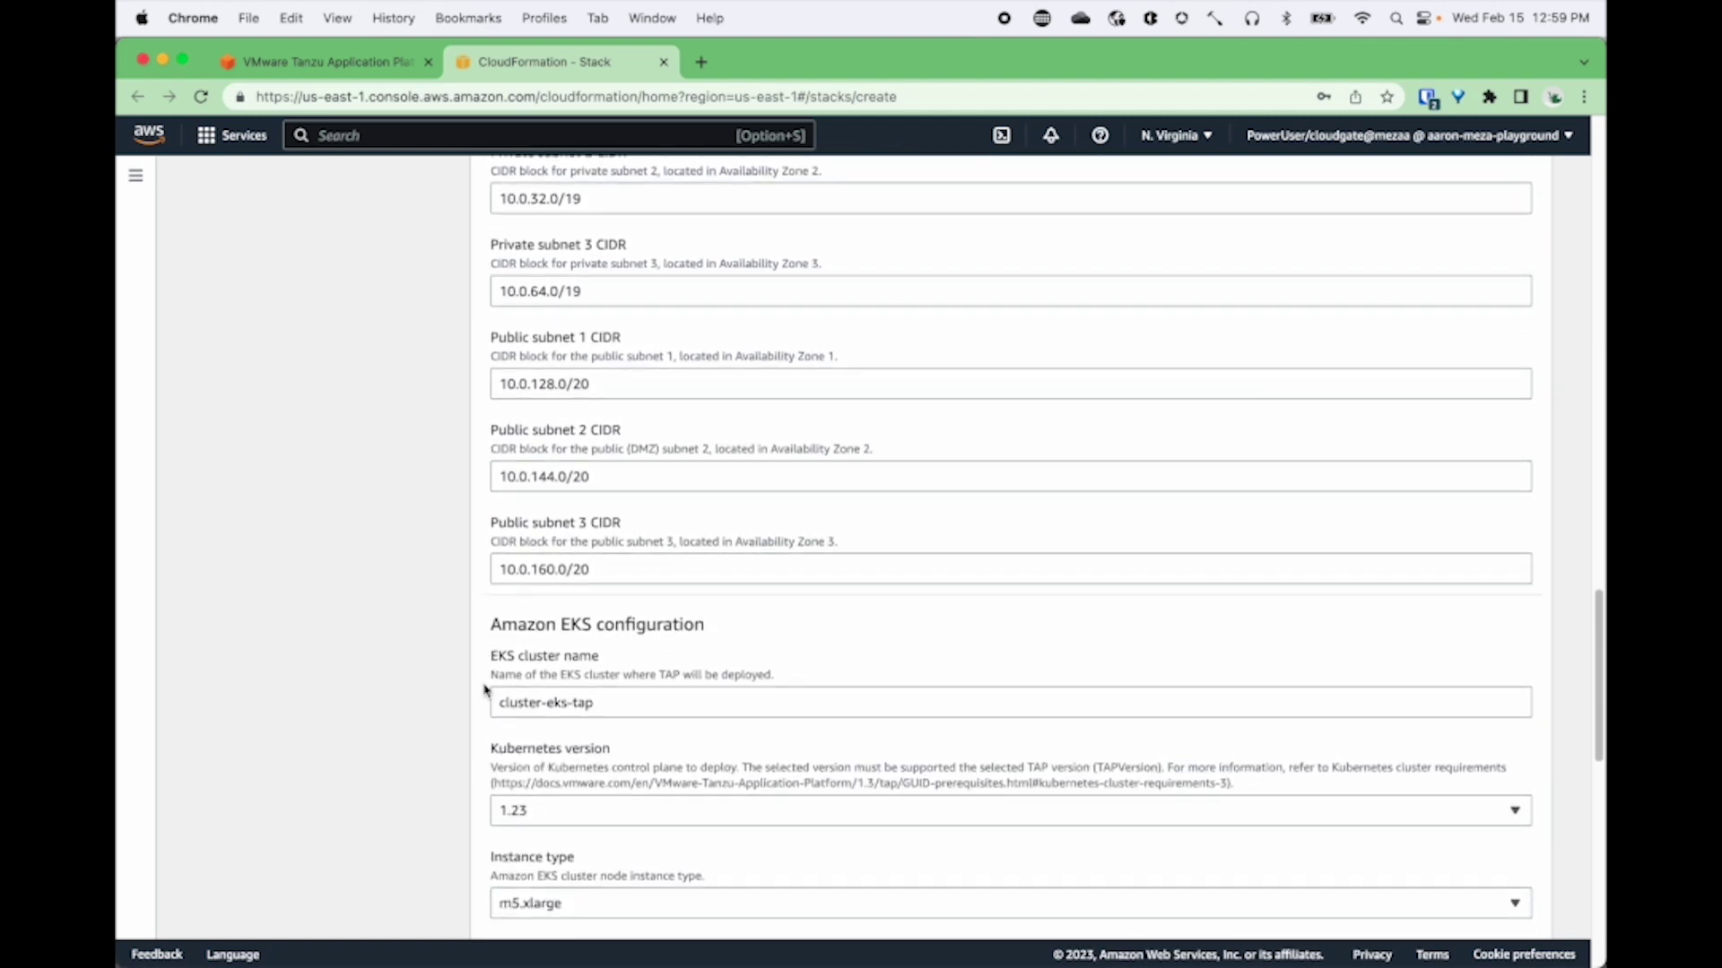
scroll(485, 688, down, 2)
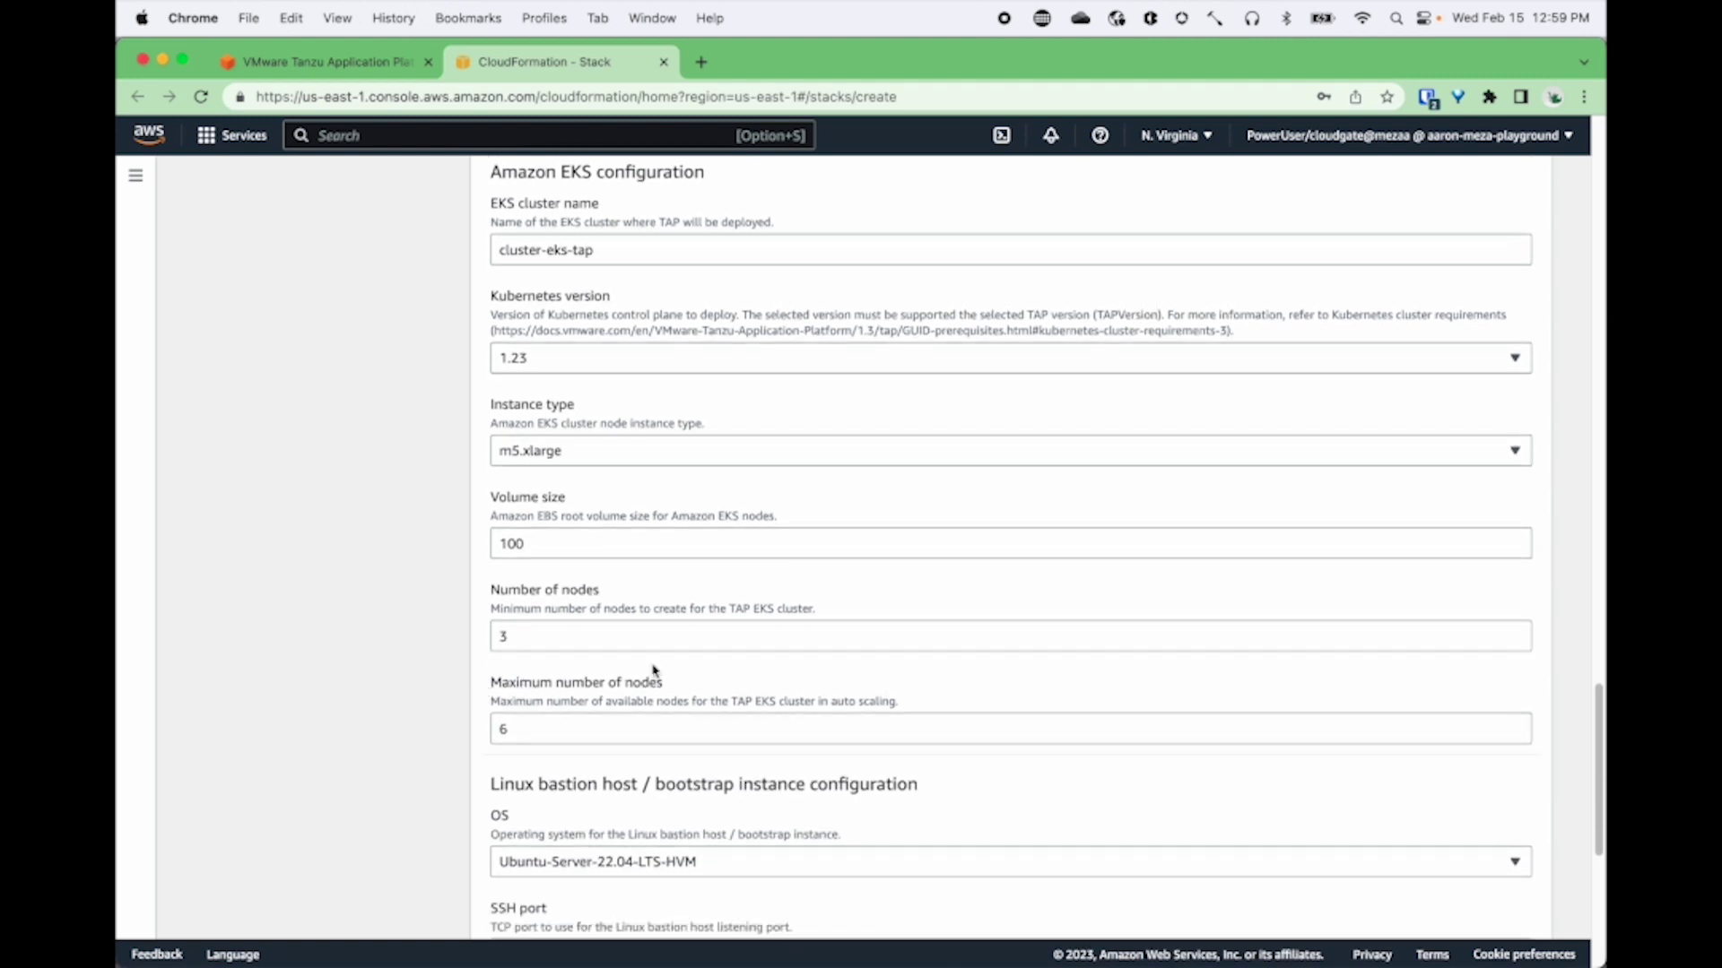
scroll(653, 670, down, 5)
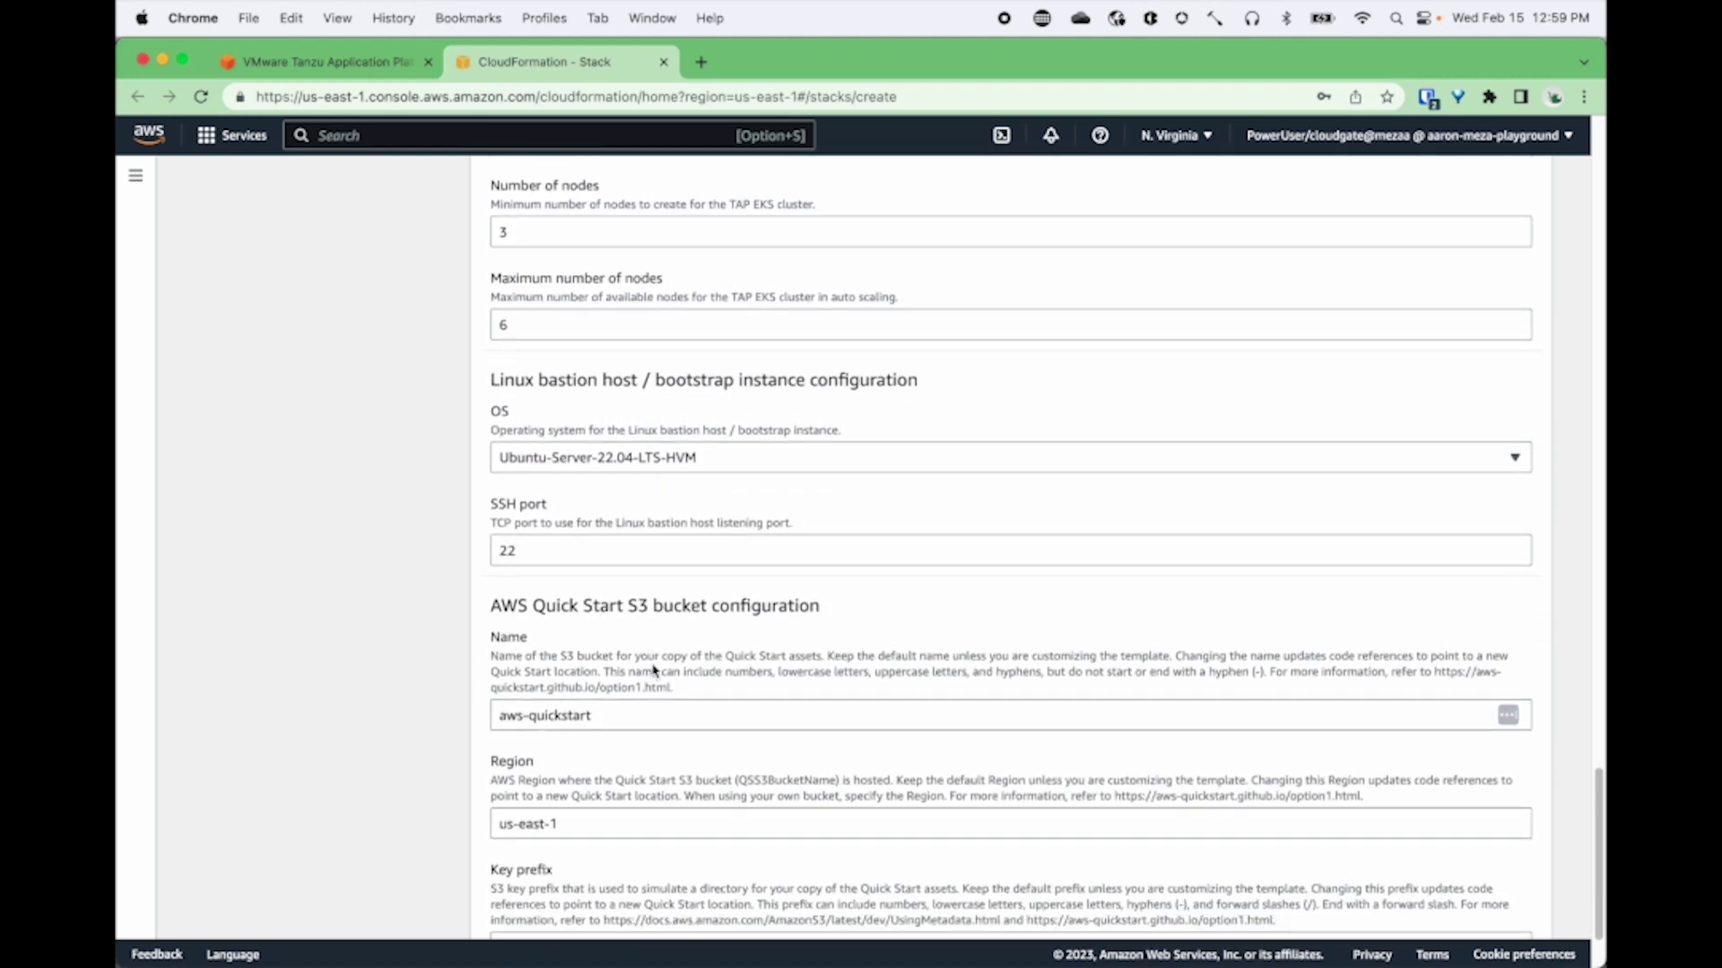
scroll(649, 666, down, 2)
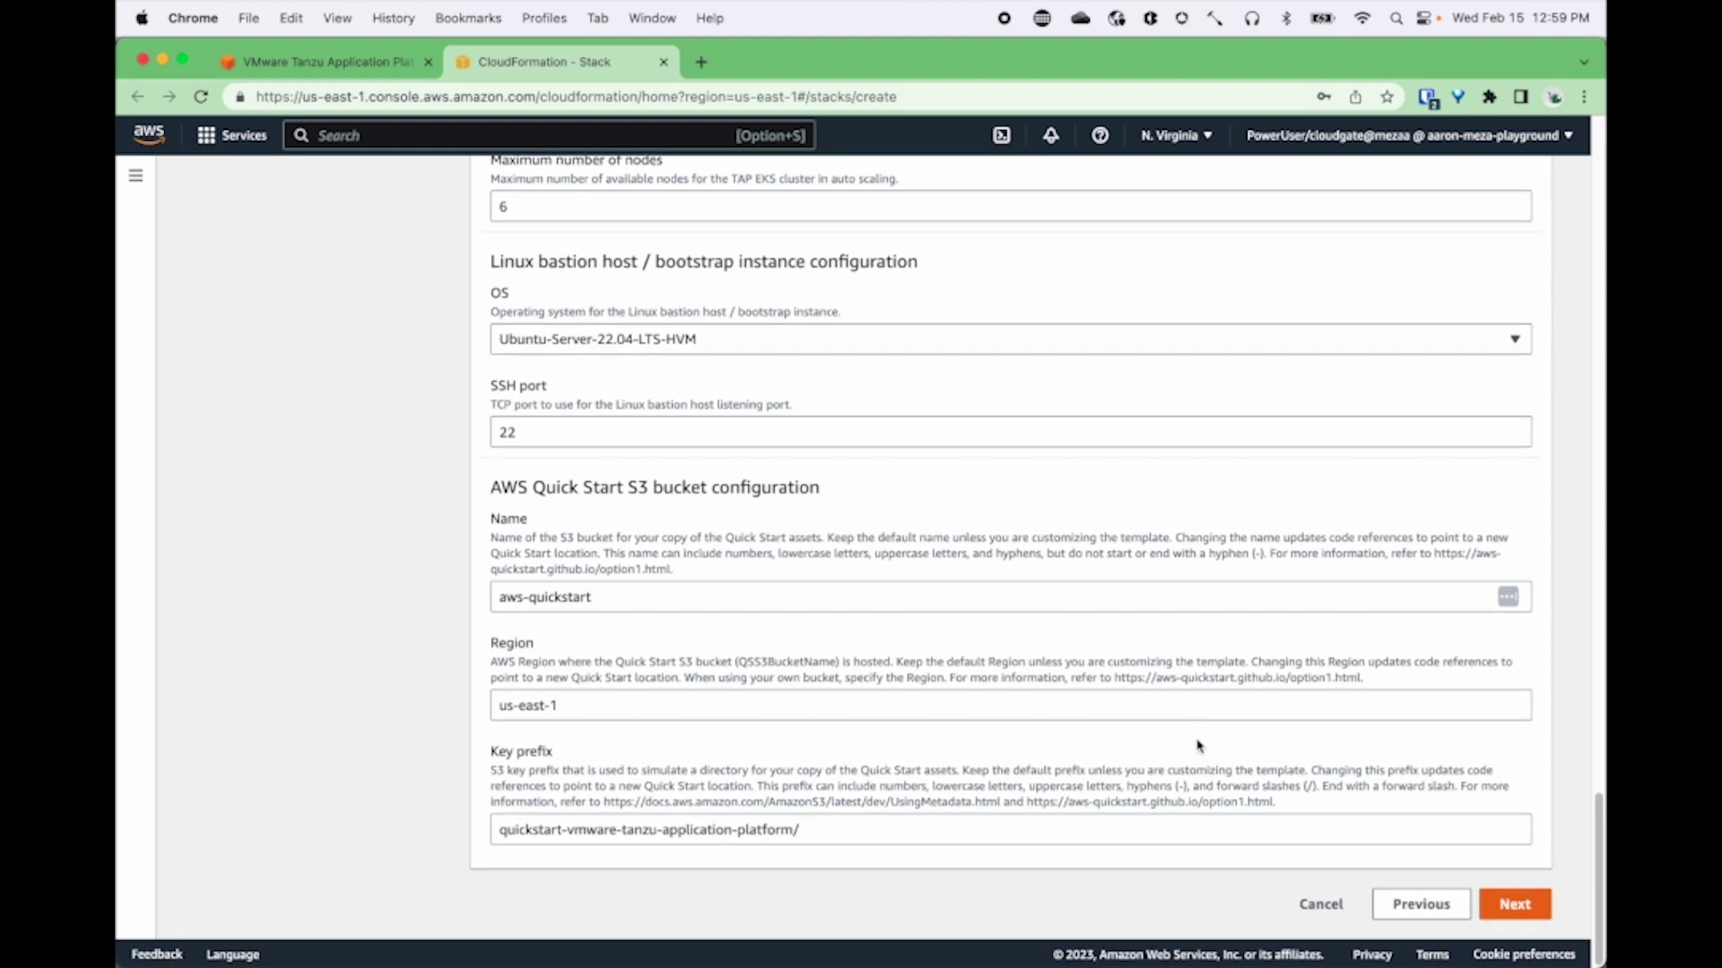
click(1503, 908)
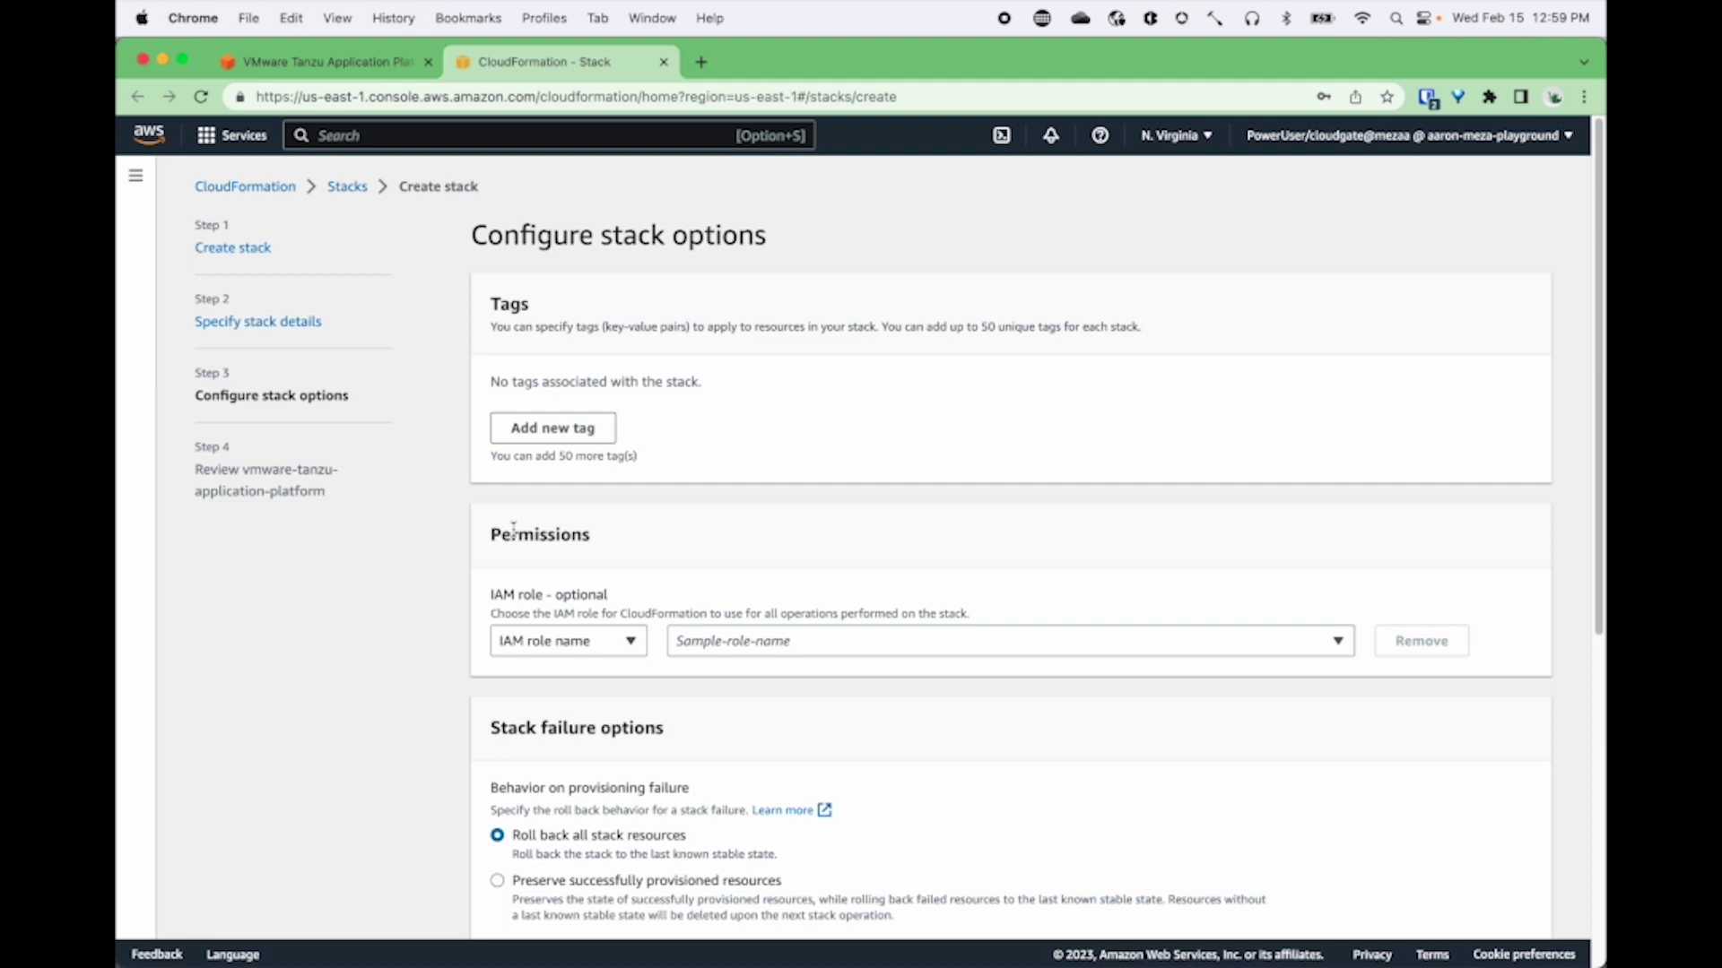
Leave the tags, permissions, failure and advanced stack options at their defaults and continue to the review
scroll(513, 530, down, 5)
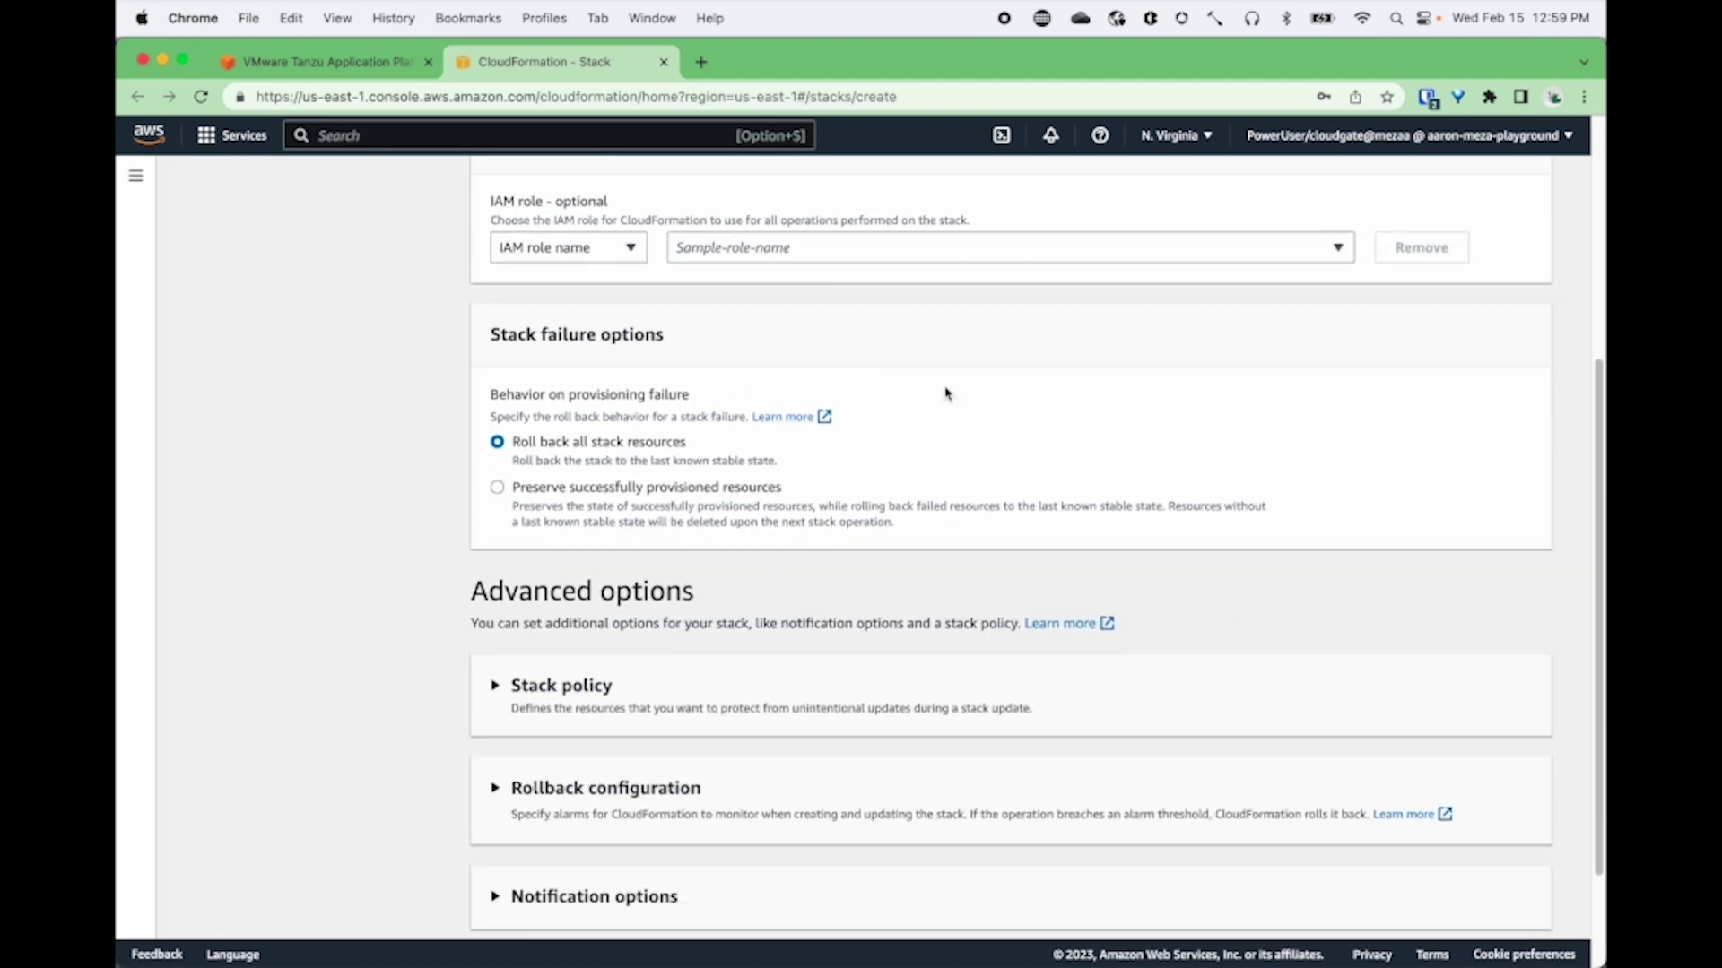
scroll(1112, 808, down, 2)
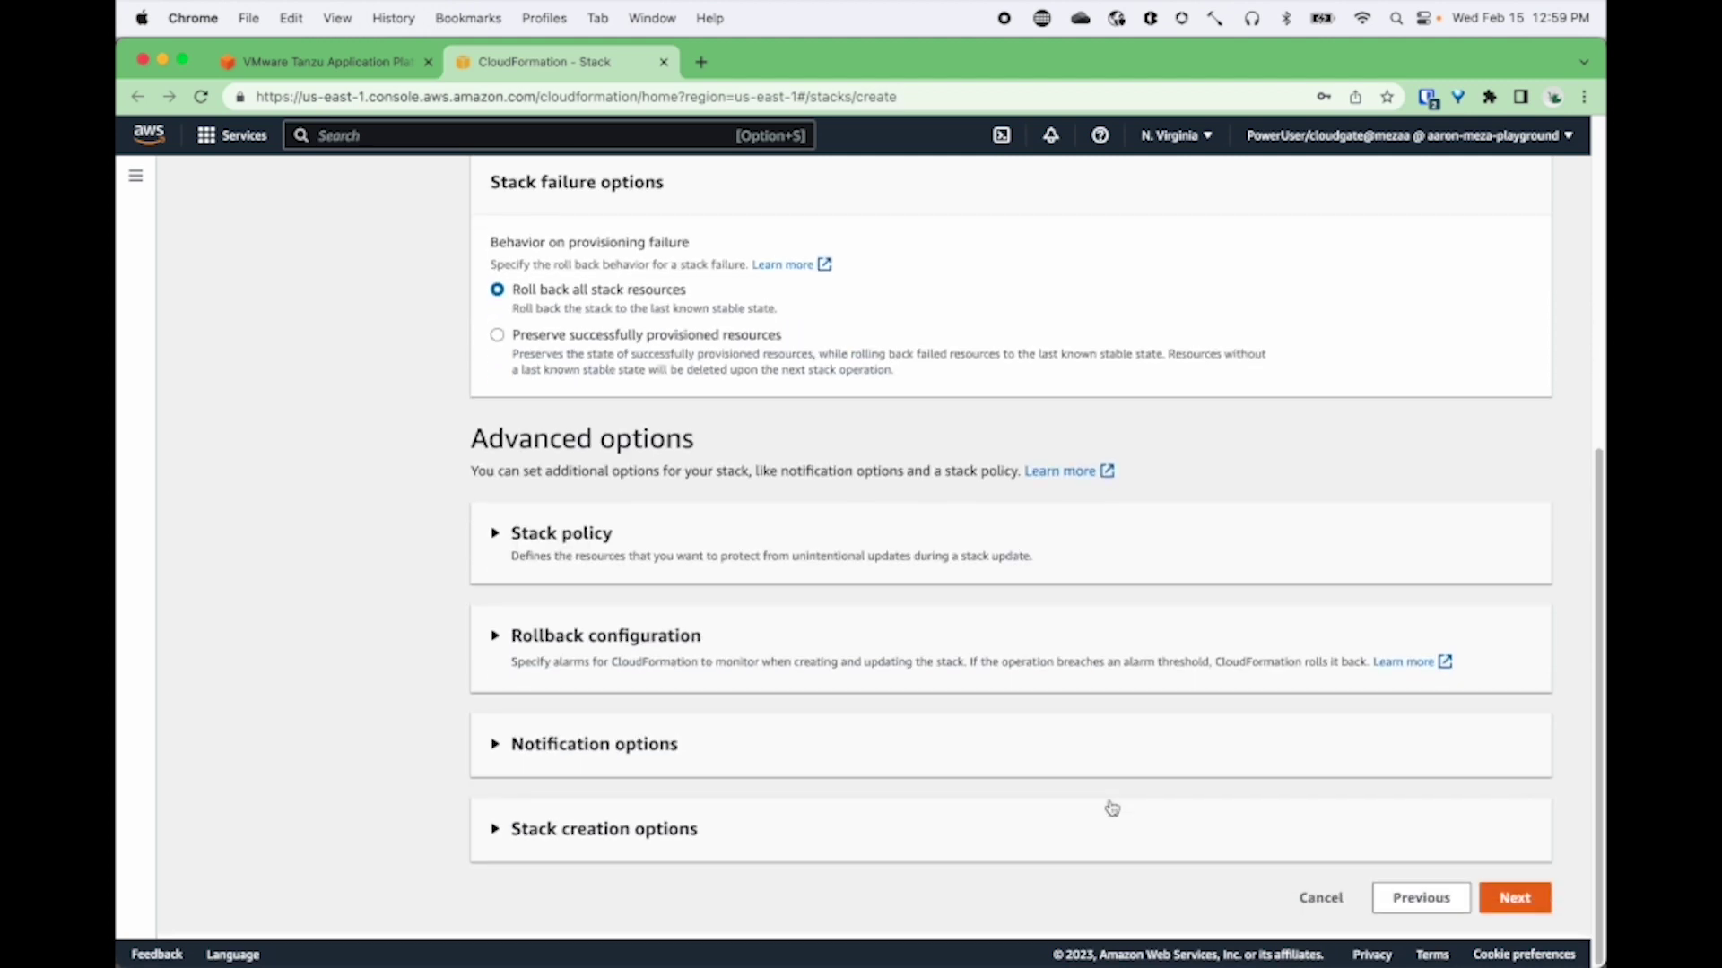
click(1519, 903)
Review the stack configuration, acknowledge the custom-named IAM resources and CAPABILITY_AUTO_EXPAND, and submit the stack
scroll(1210, 793, down, 2)
scroll(1210, 793, down, 10)
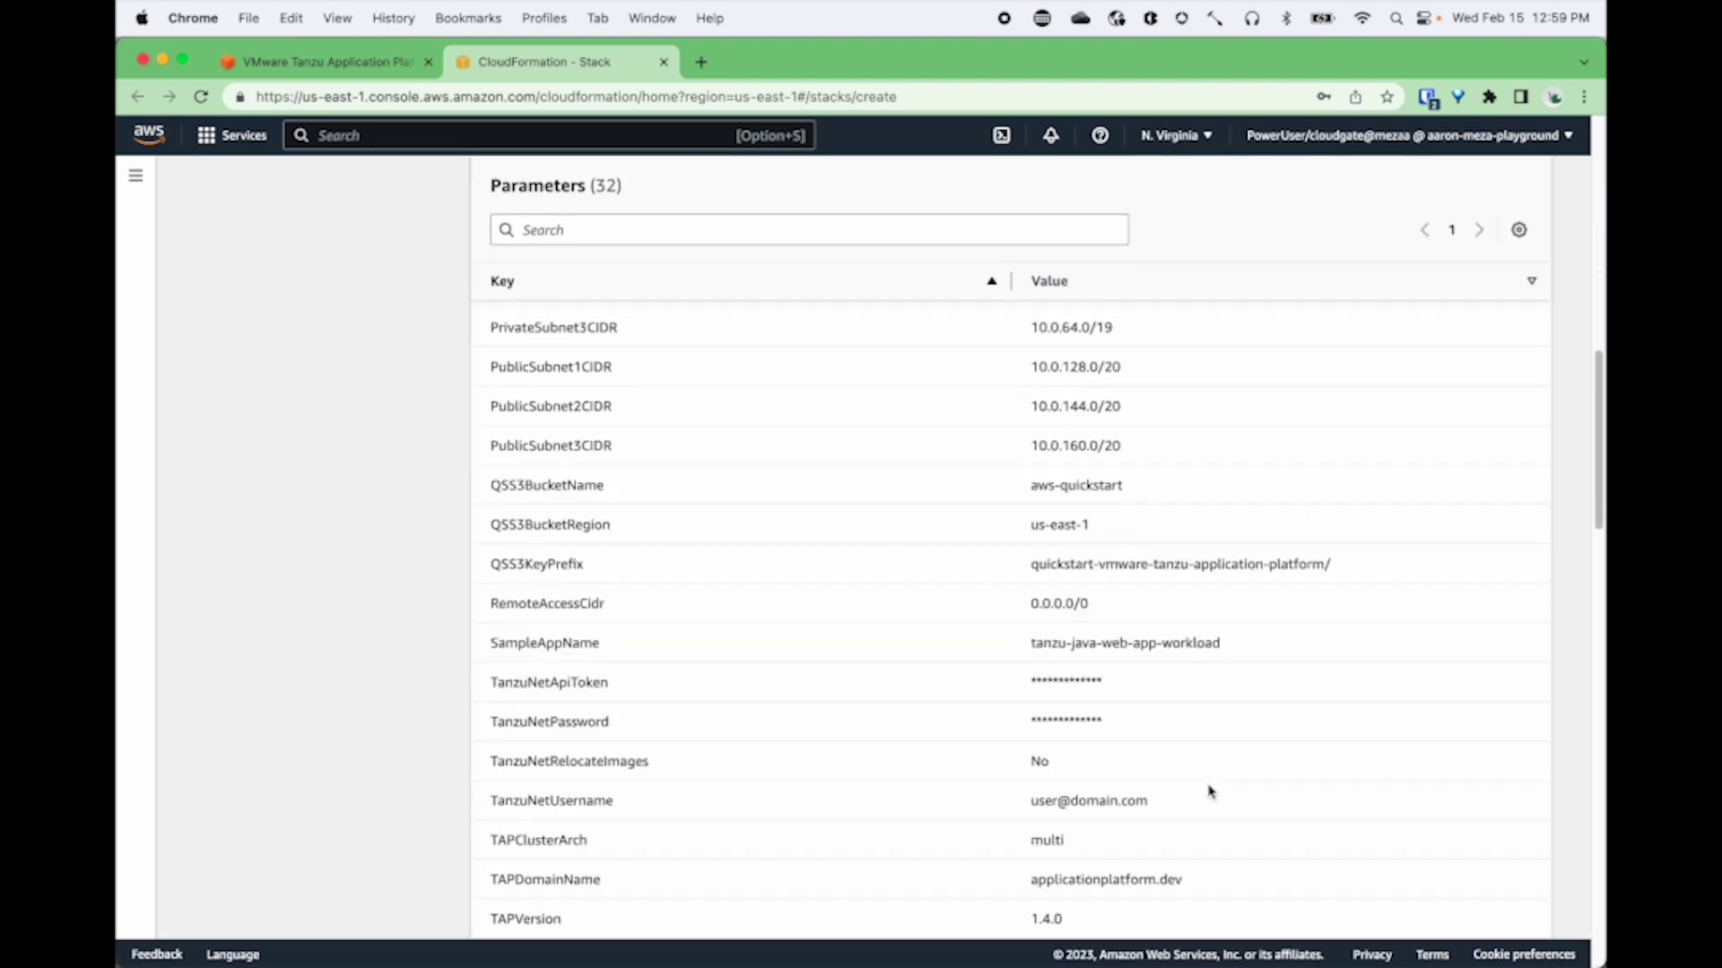
scroll(1210, 793, down, 10)
scroll(1210, 793, down, 10)
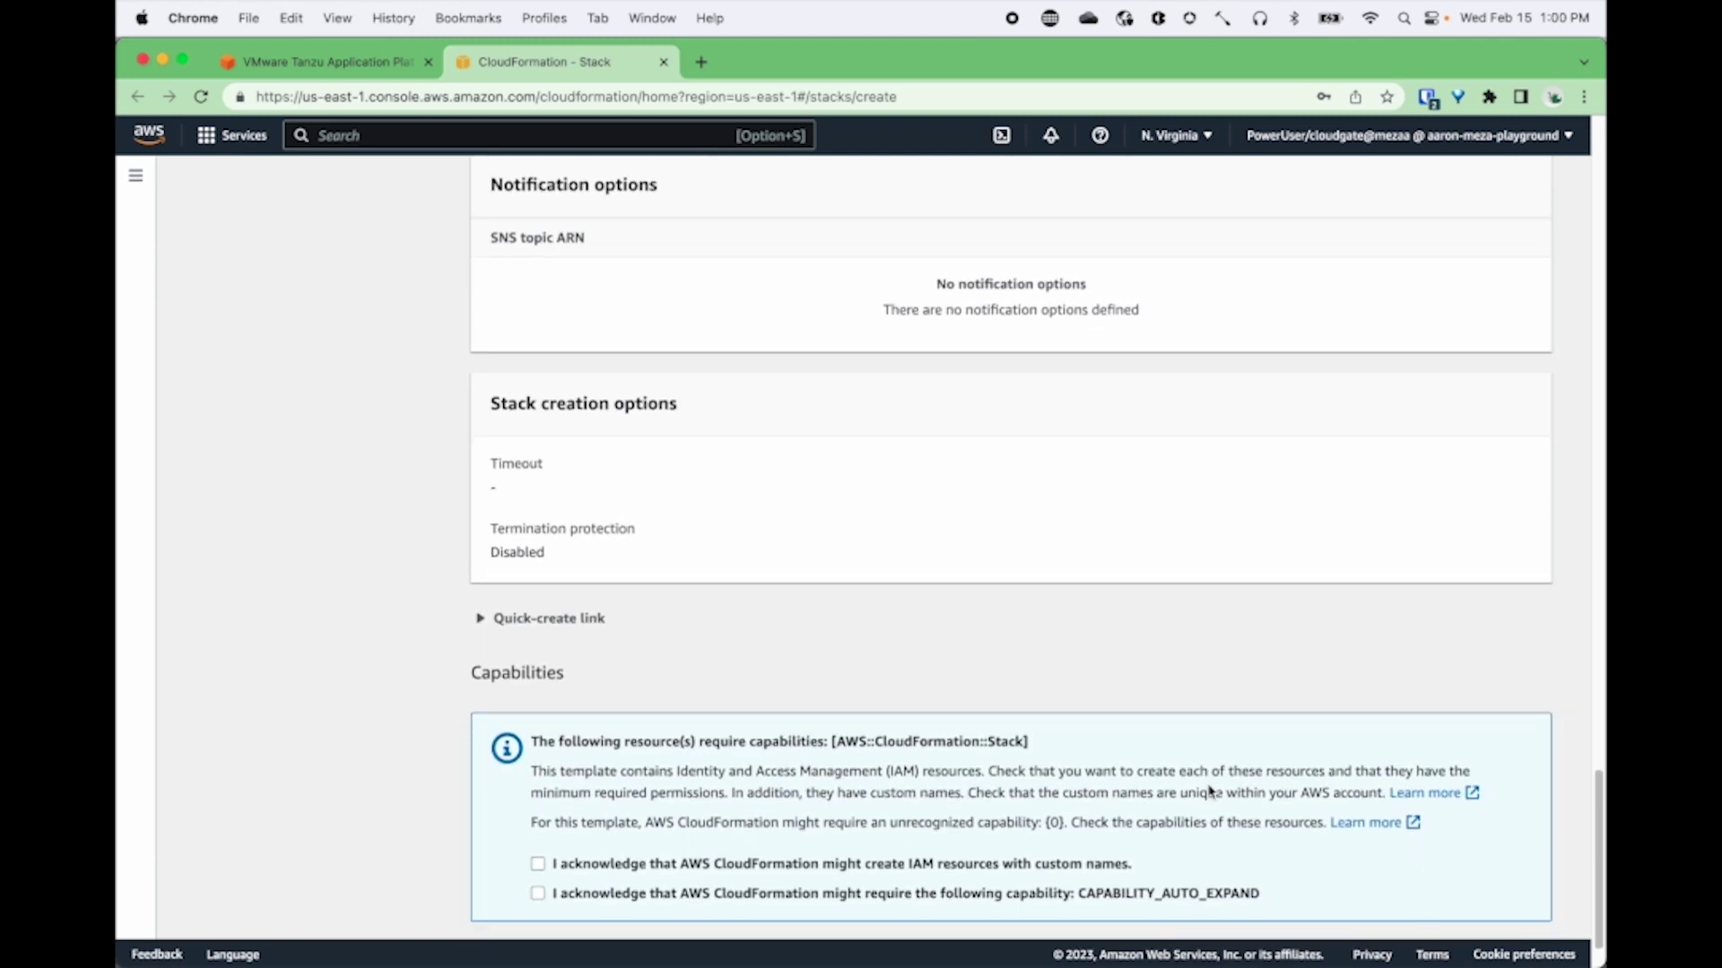
scroll(1209, 792, down, 2)
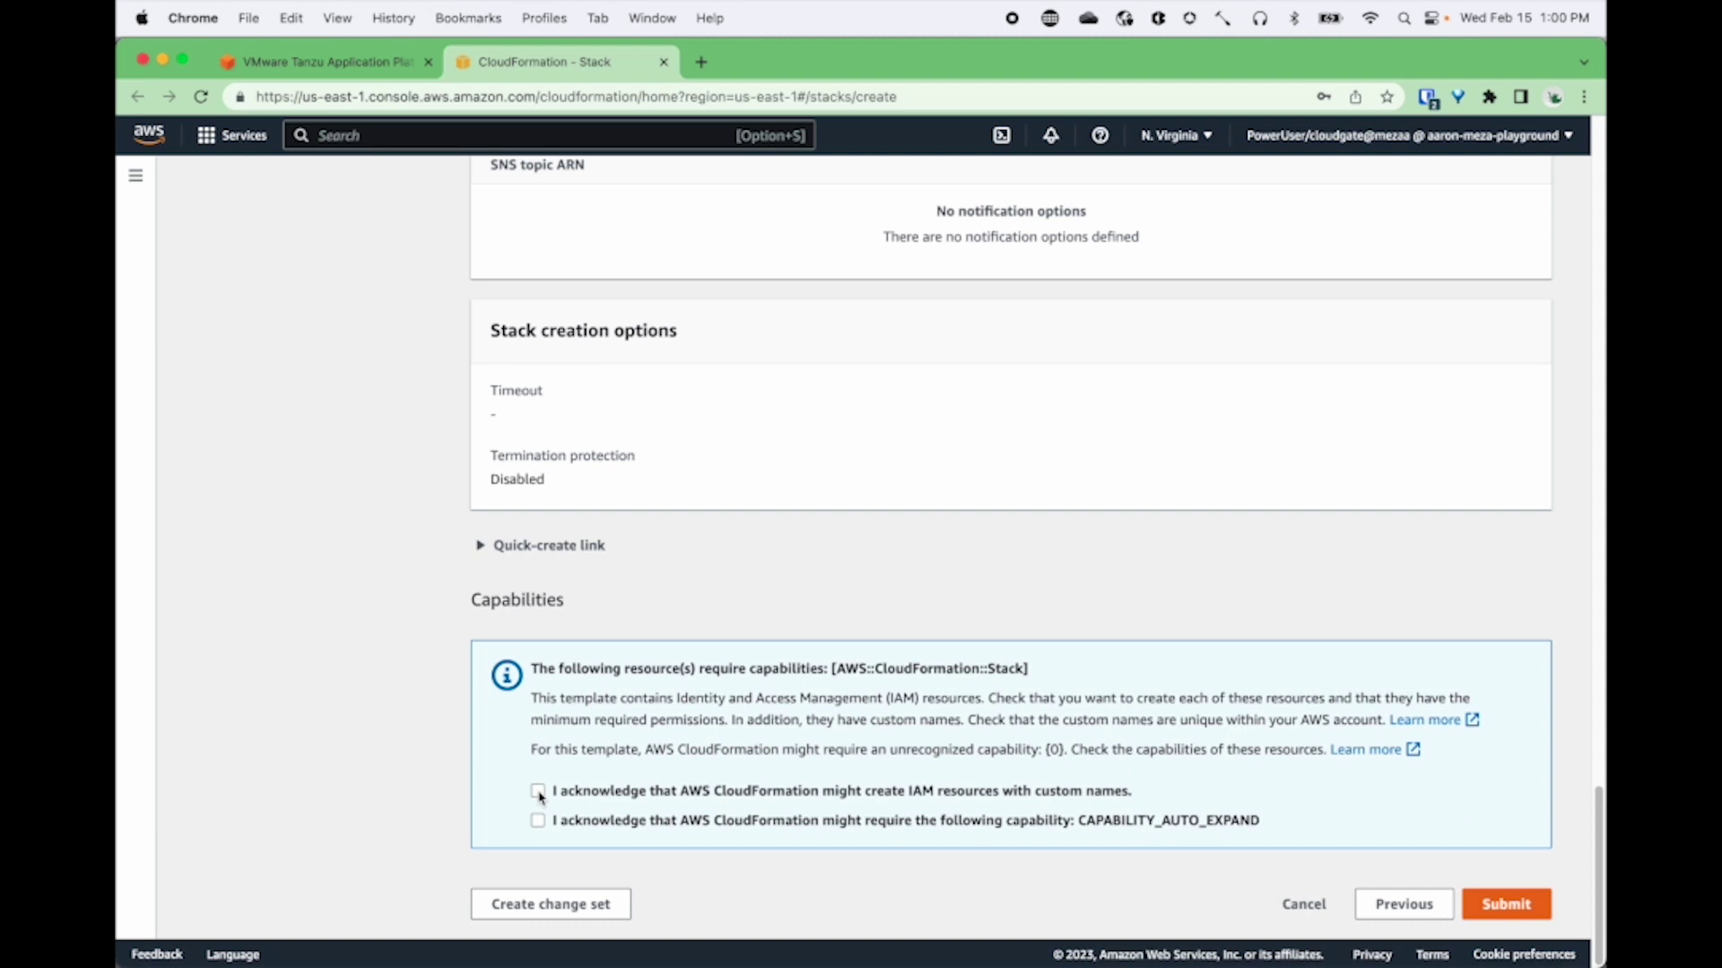
click(538, 821)
click(1507, 907)
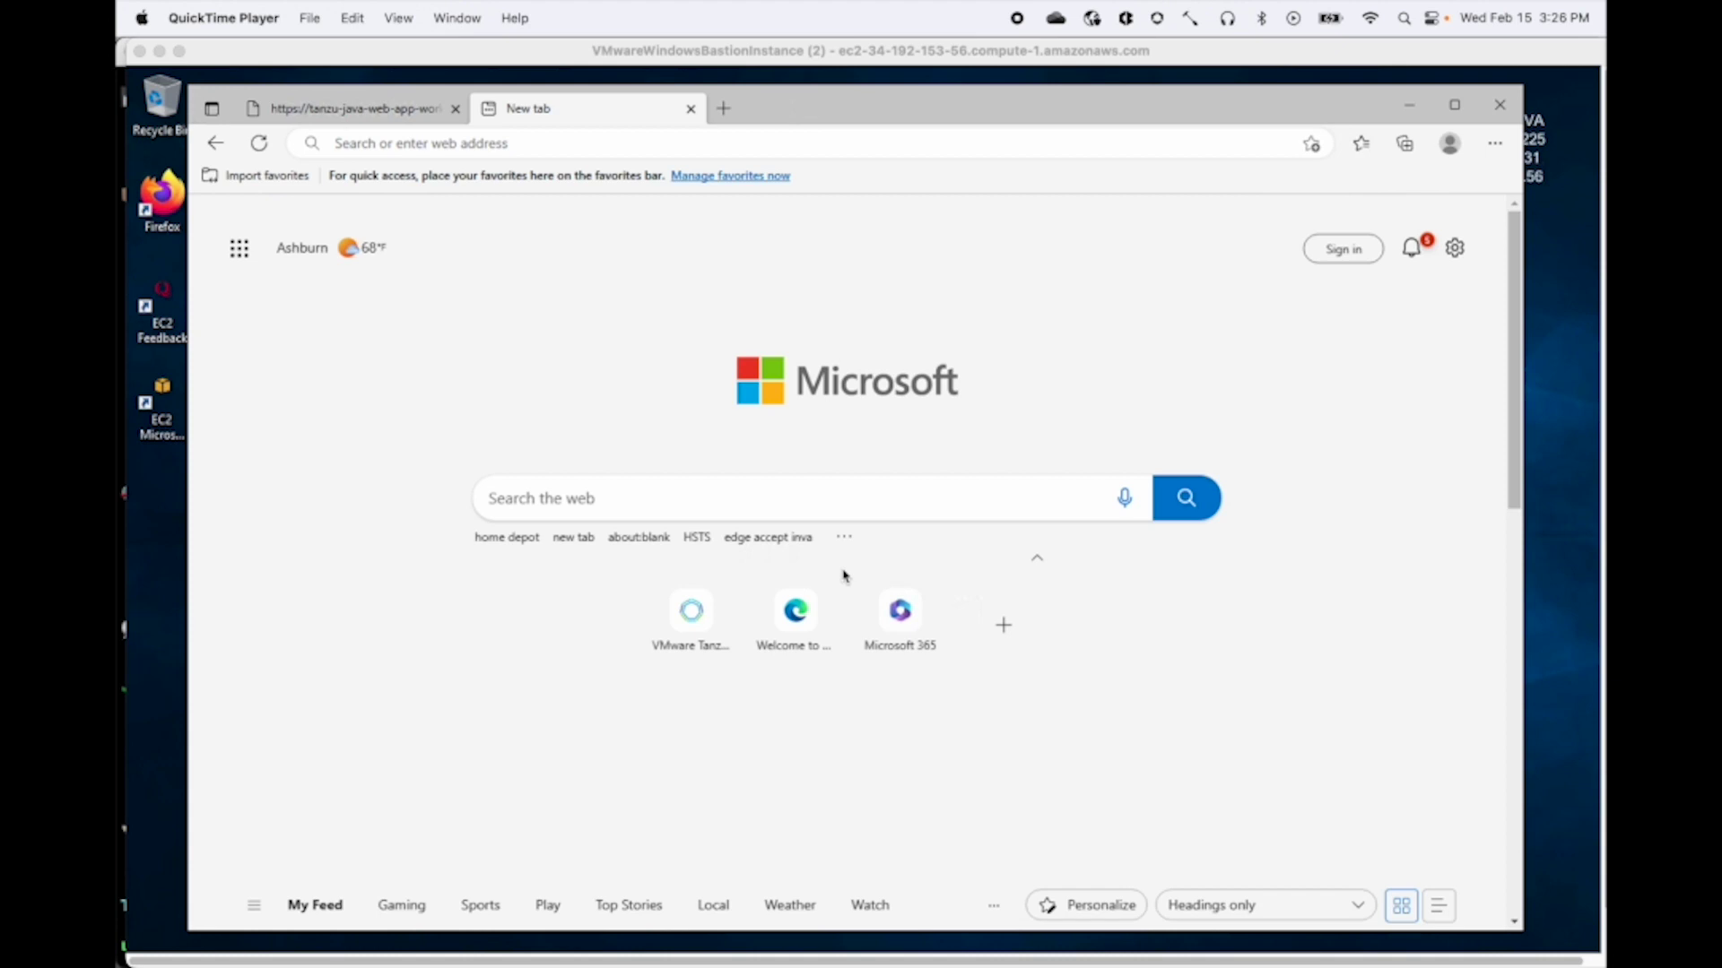
In the Windows bastion's Edge browser, open the Tanzu Application Platform GUI at tap-gui.applicationplatform.dev
click(438, 144)
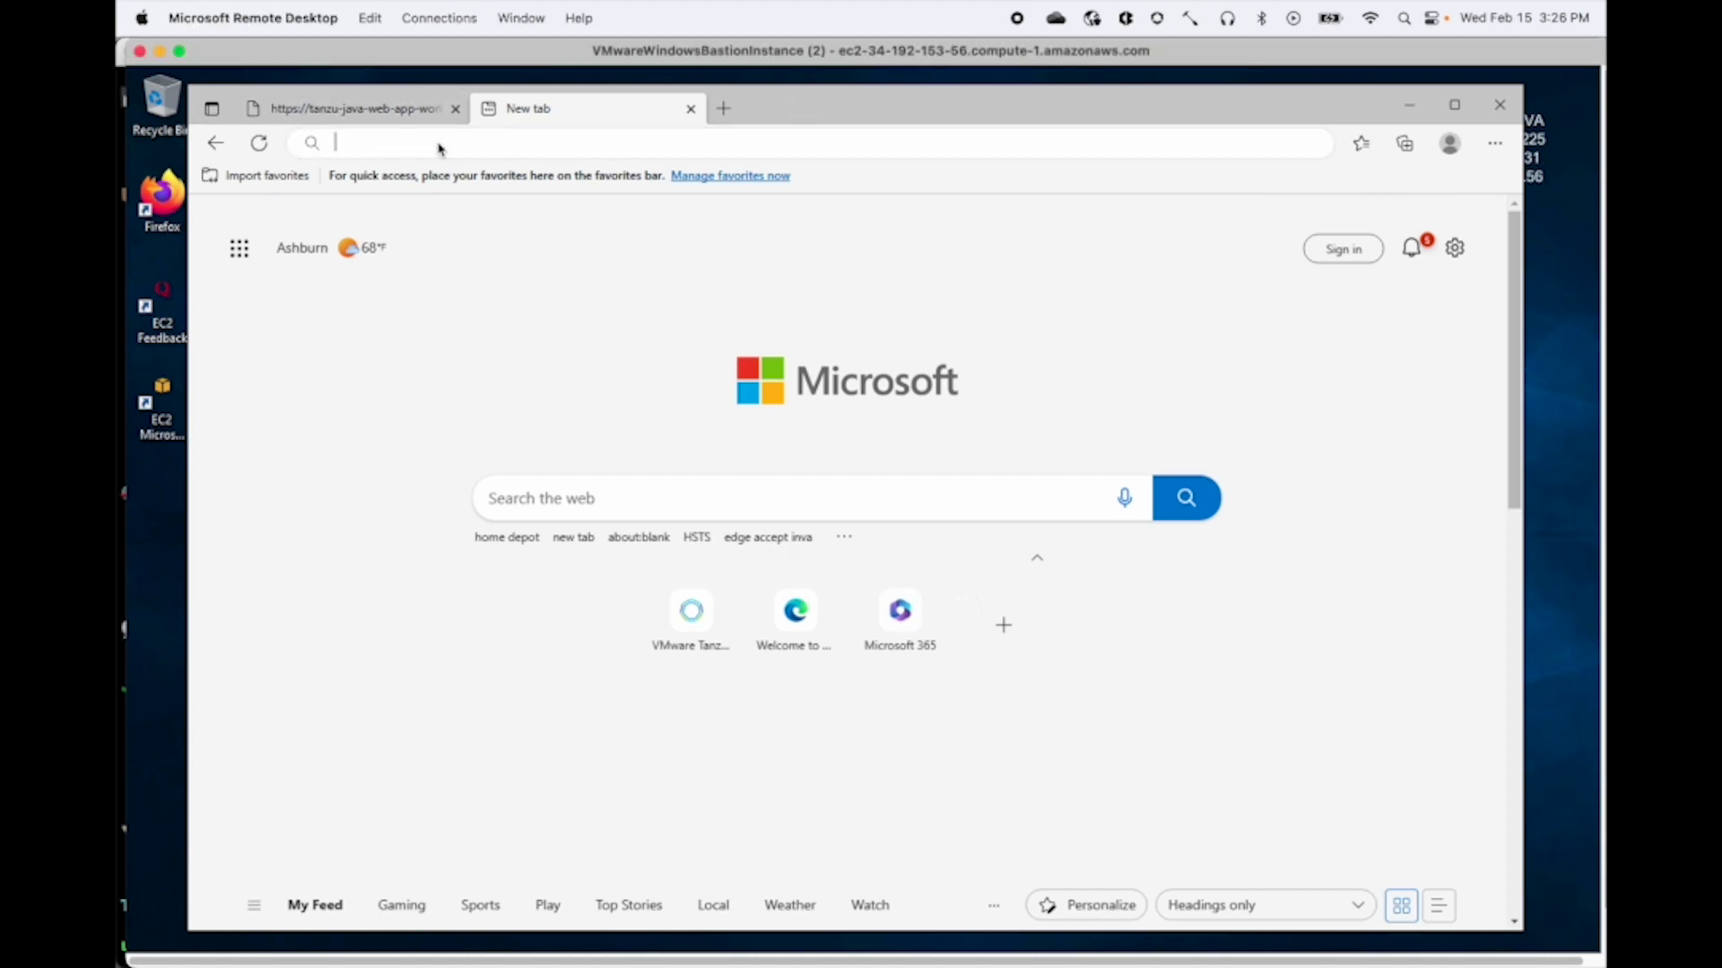
text(tap-)
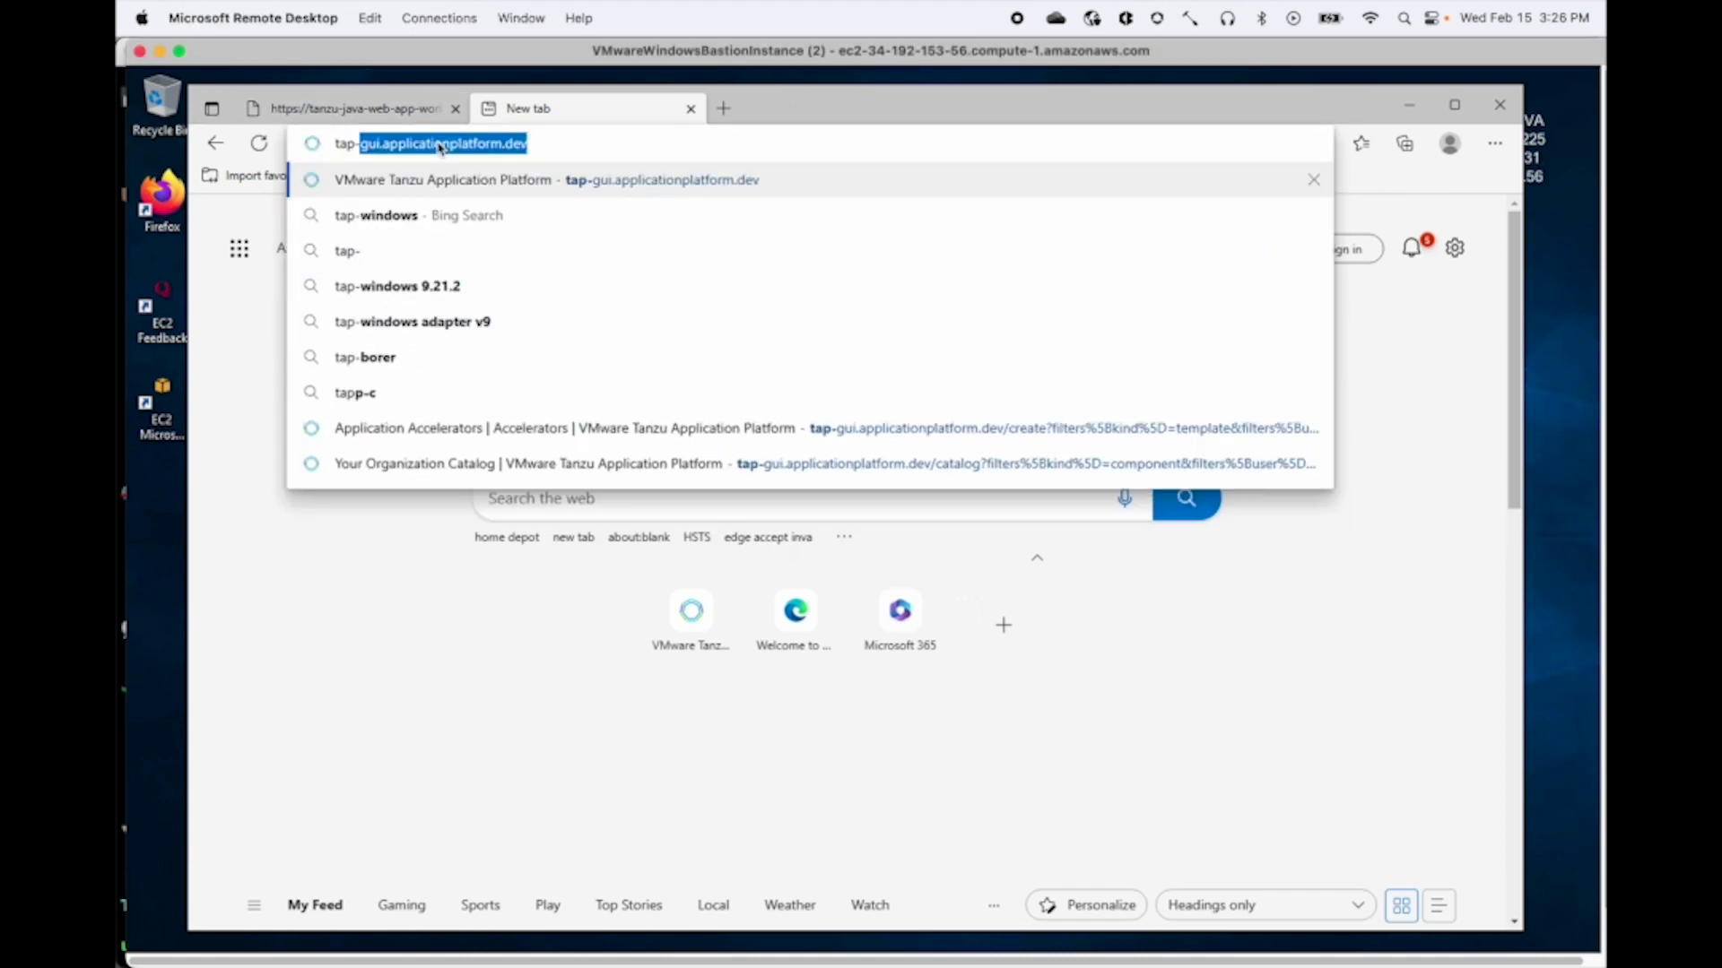
text(gui.a)
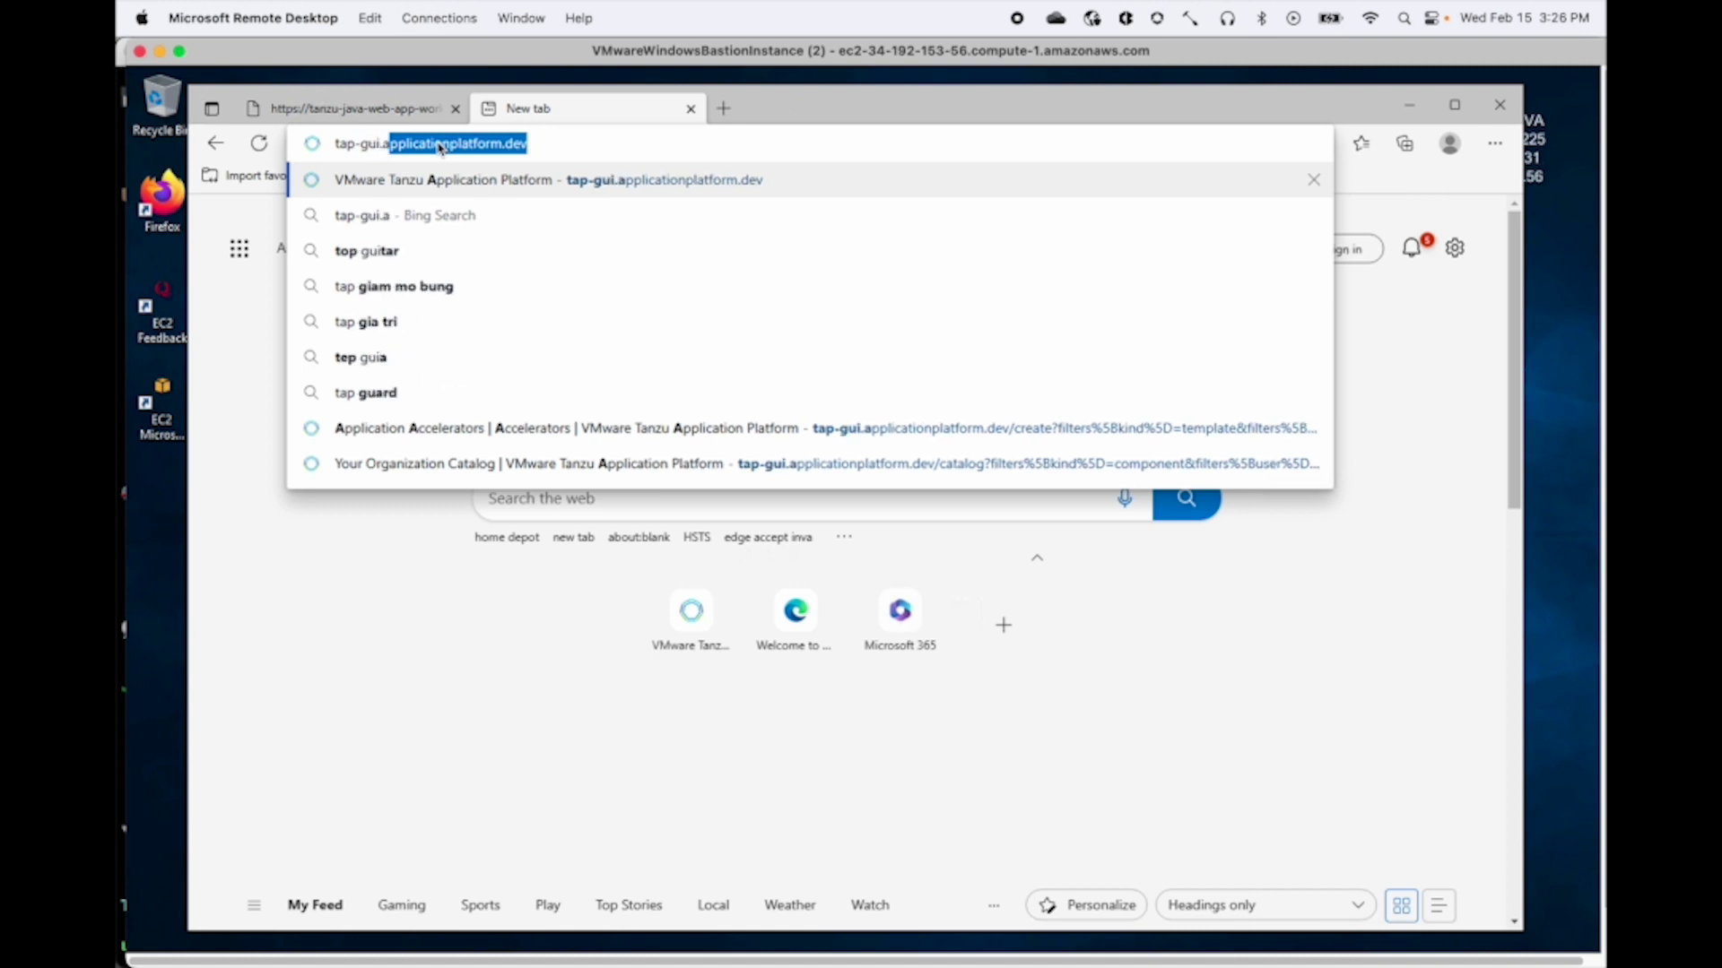
text(pplicationplatform.dev)
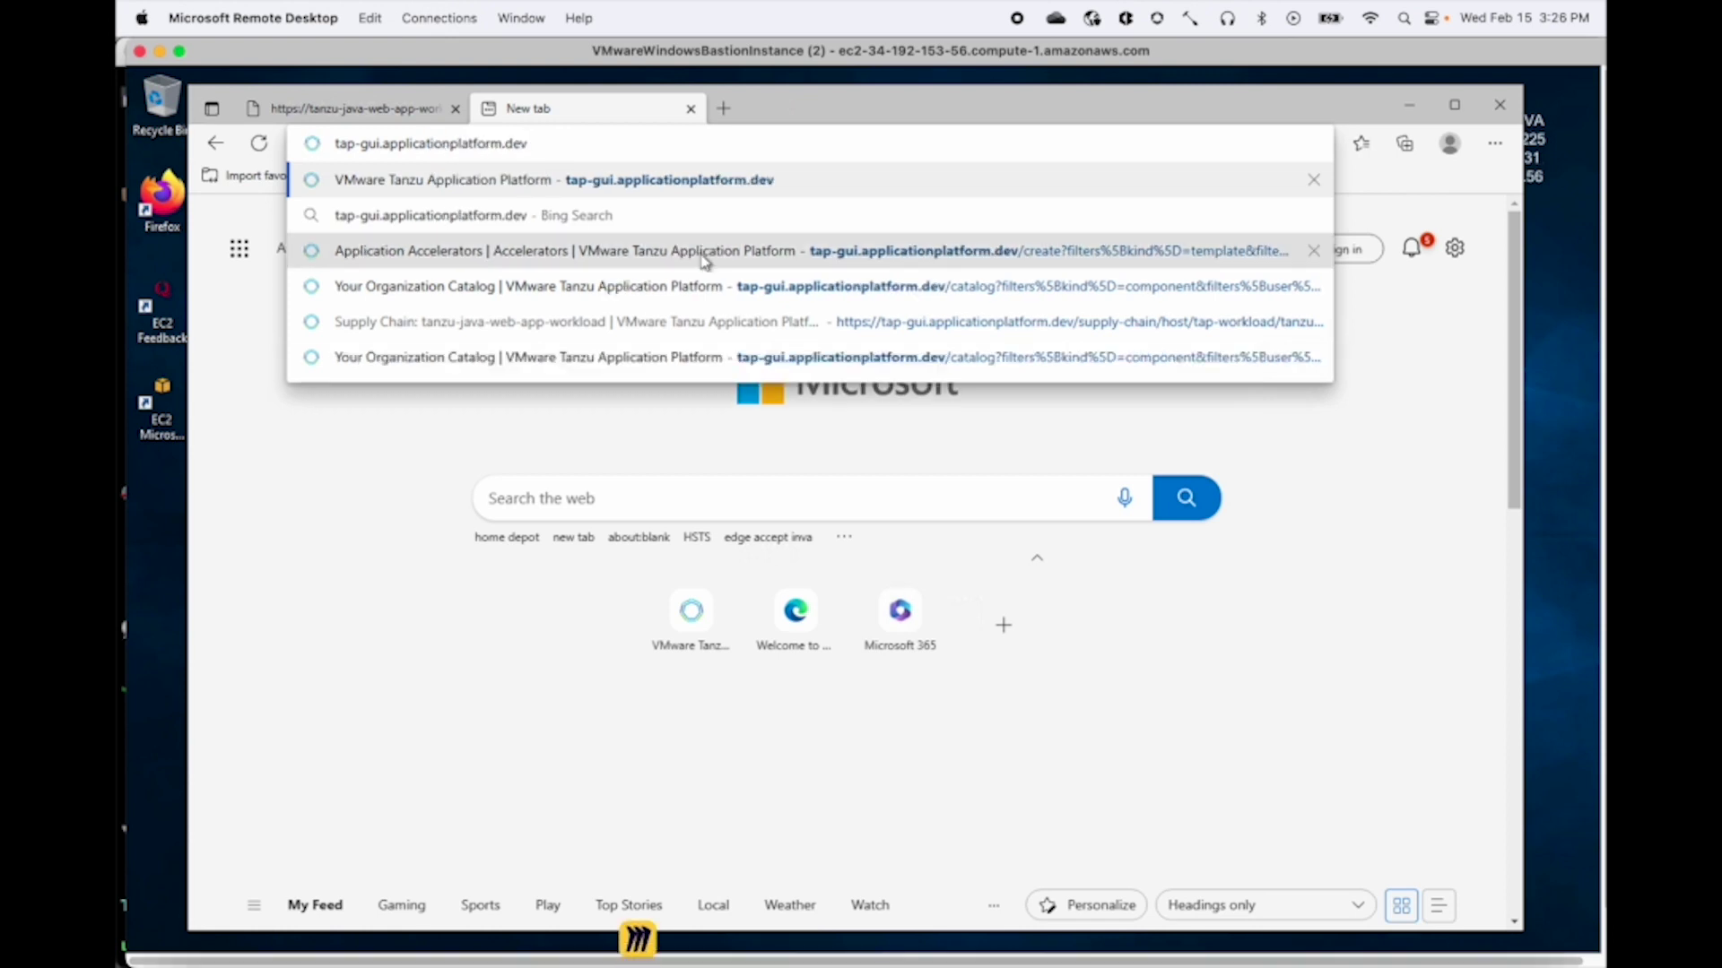
key(Return)
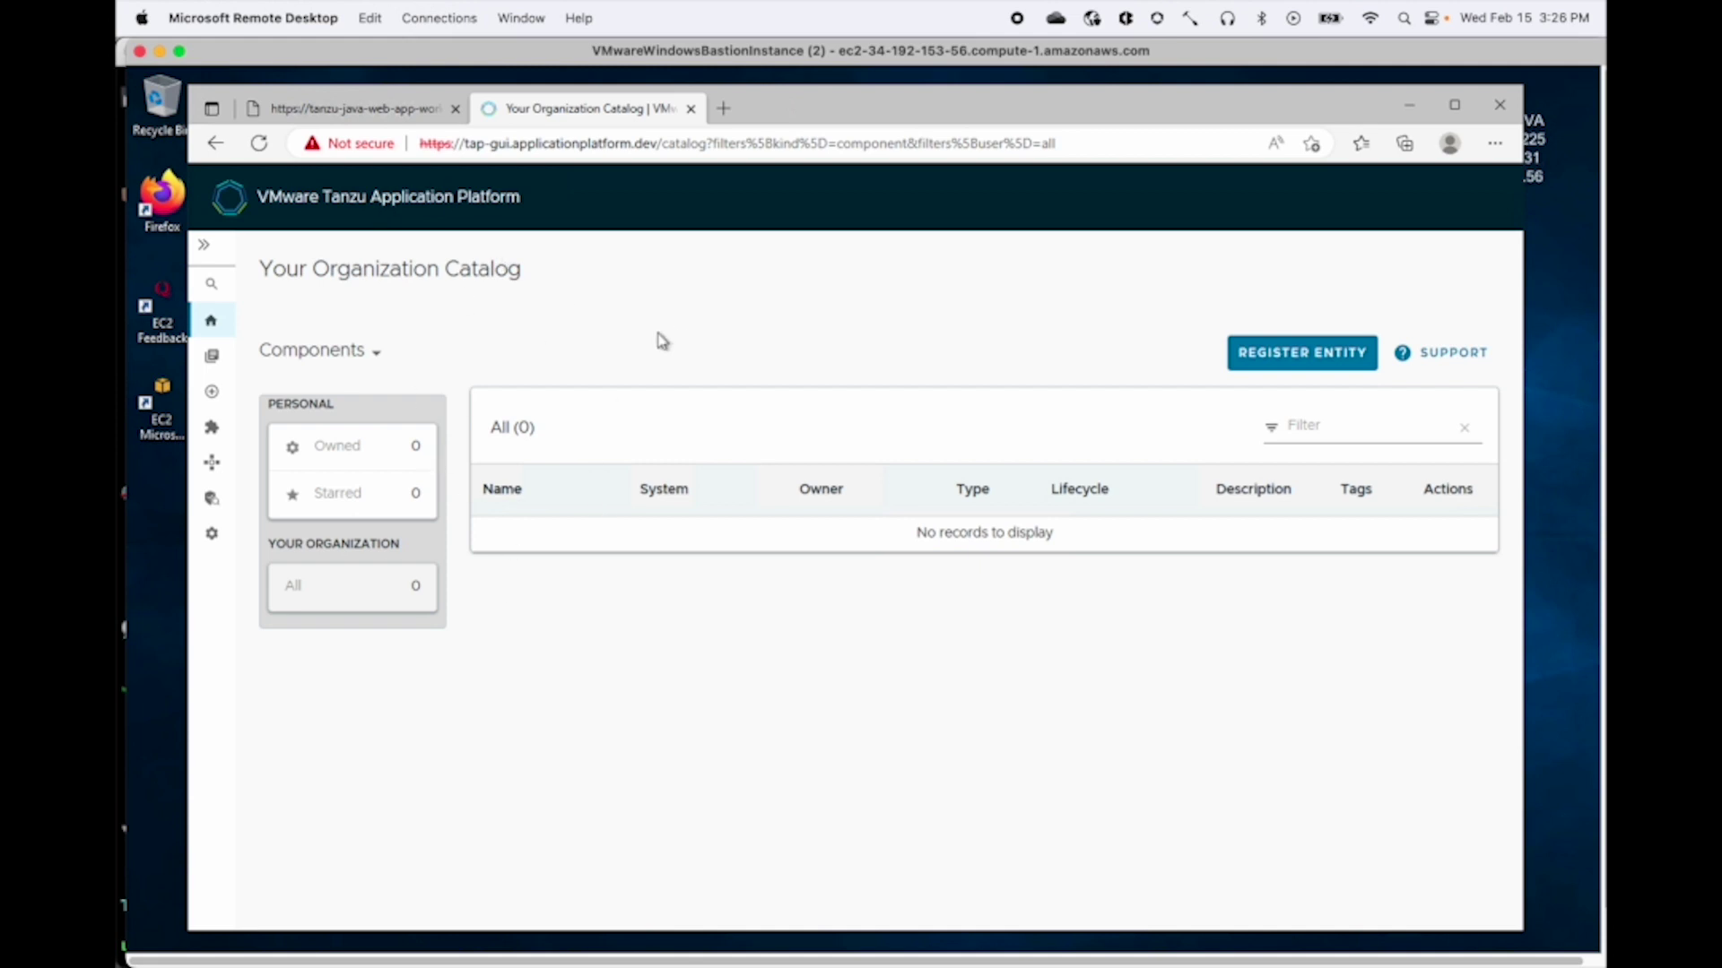
Open the supply chain of tanzu-java-web-app-workload and show the stage detail of its final Delivery stage
click(214, 475)
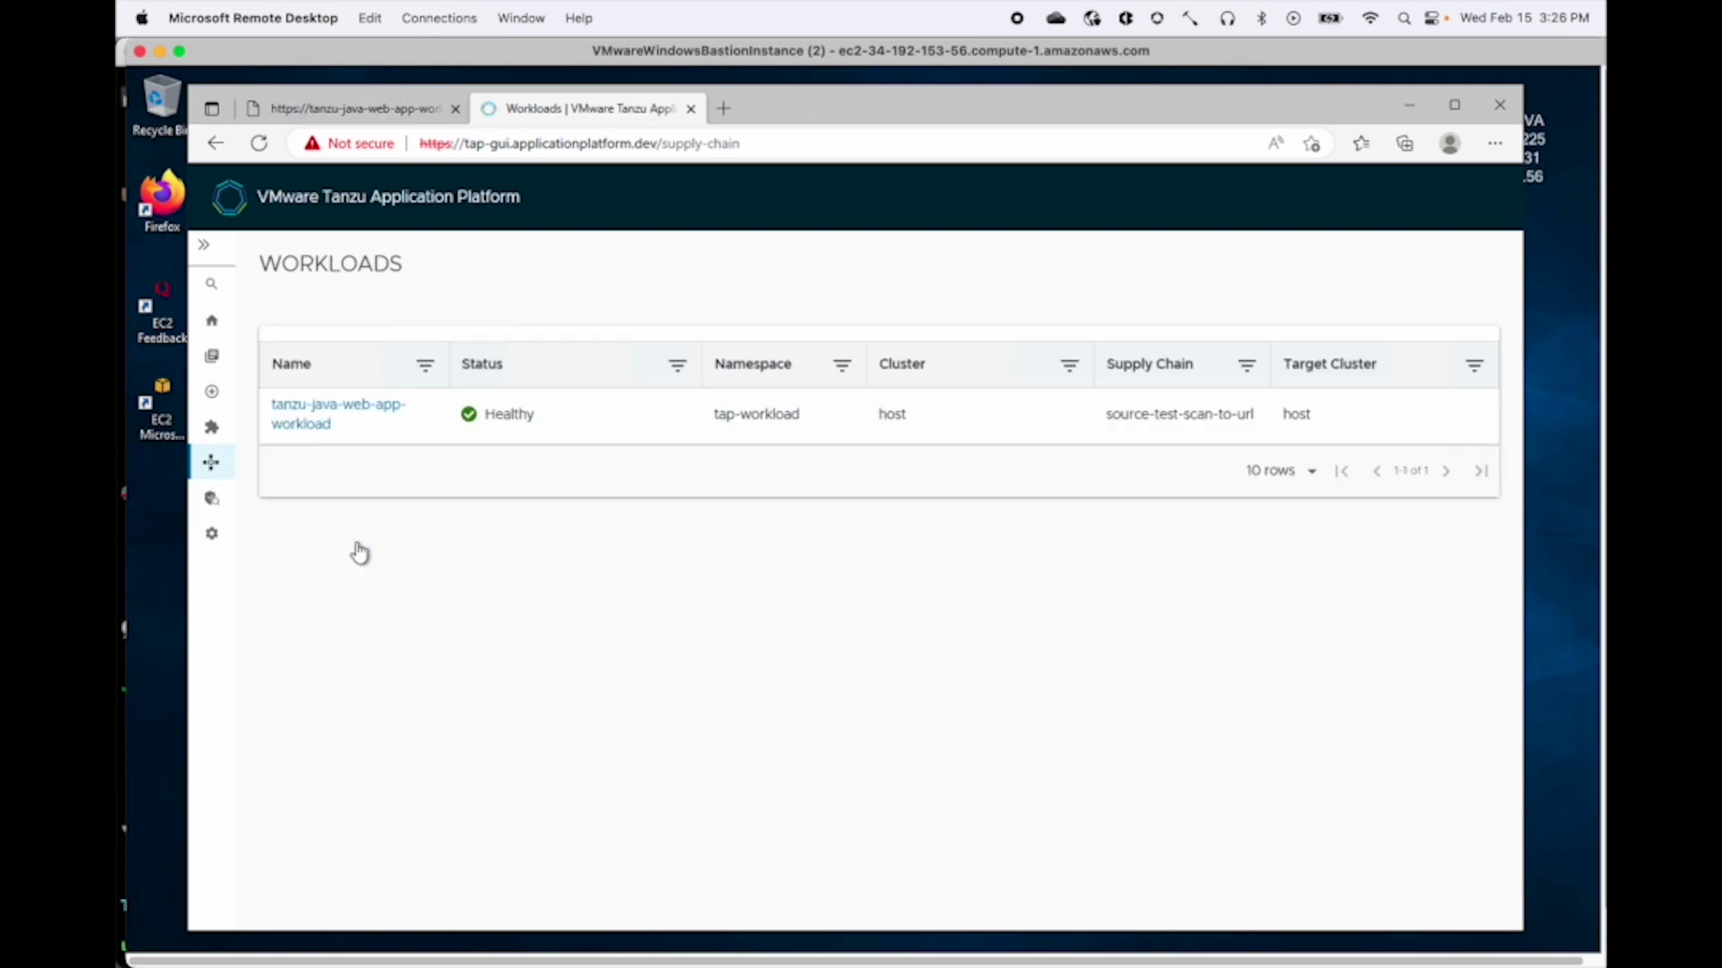
click(301, 423)
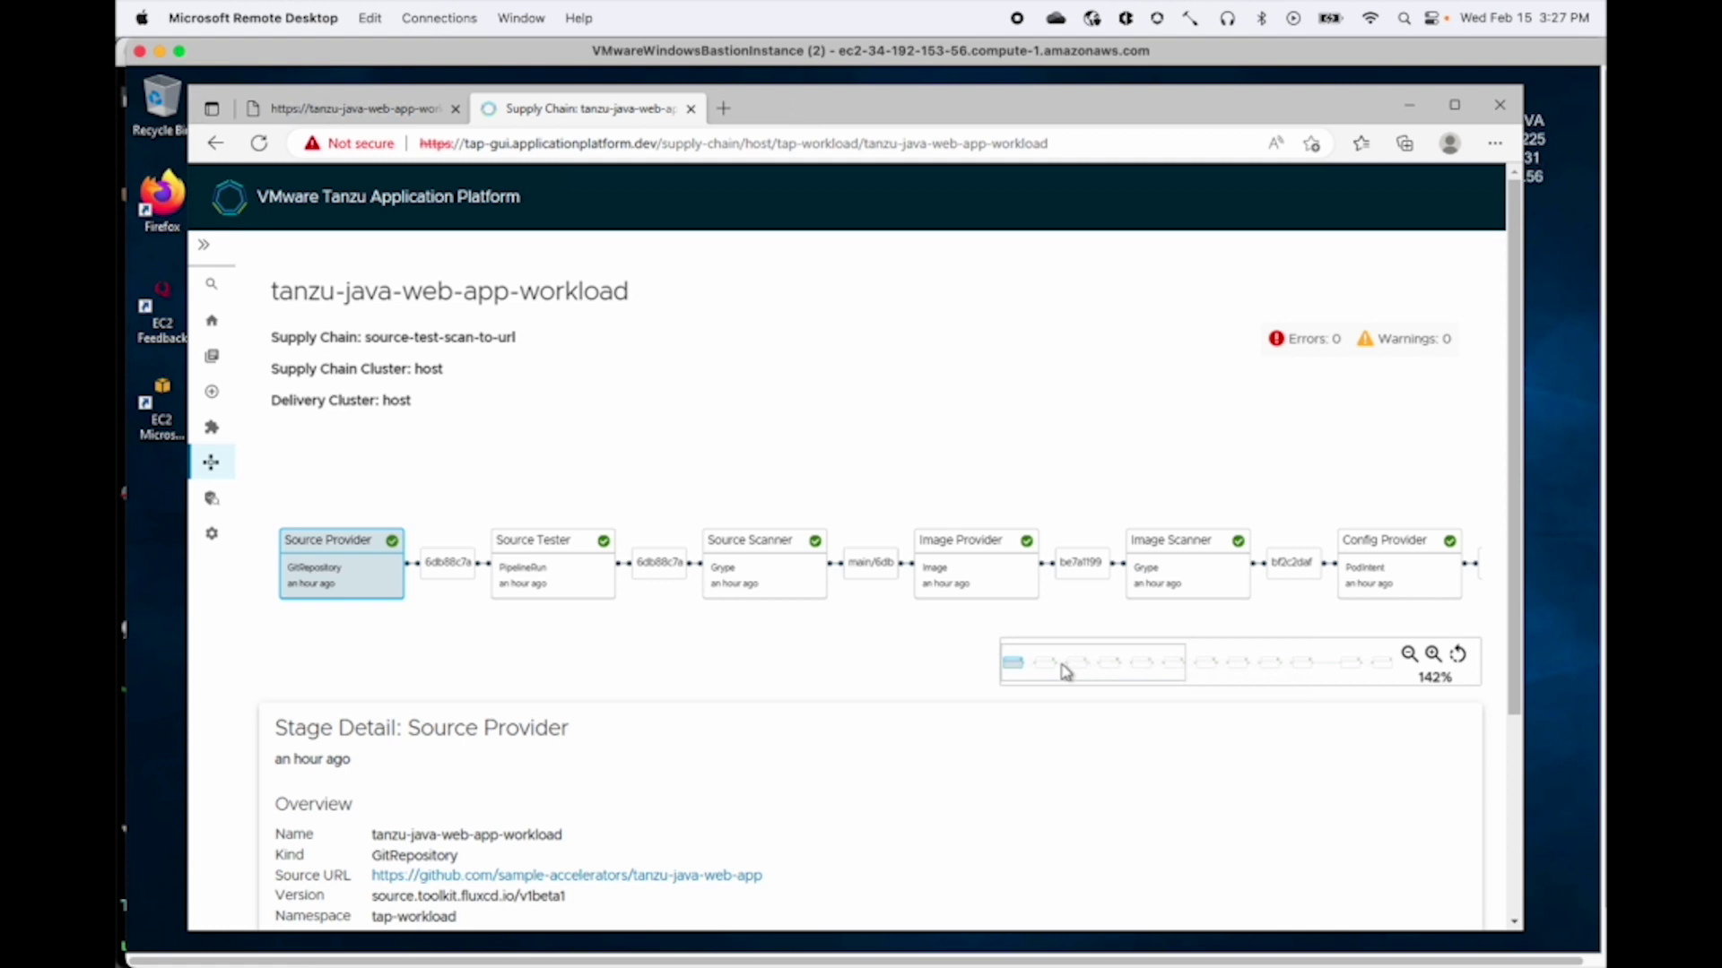
drag(1067, 672, 1307, 676)
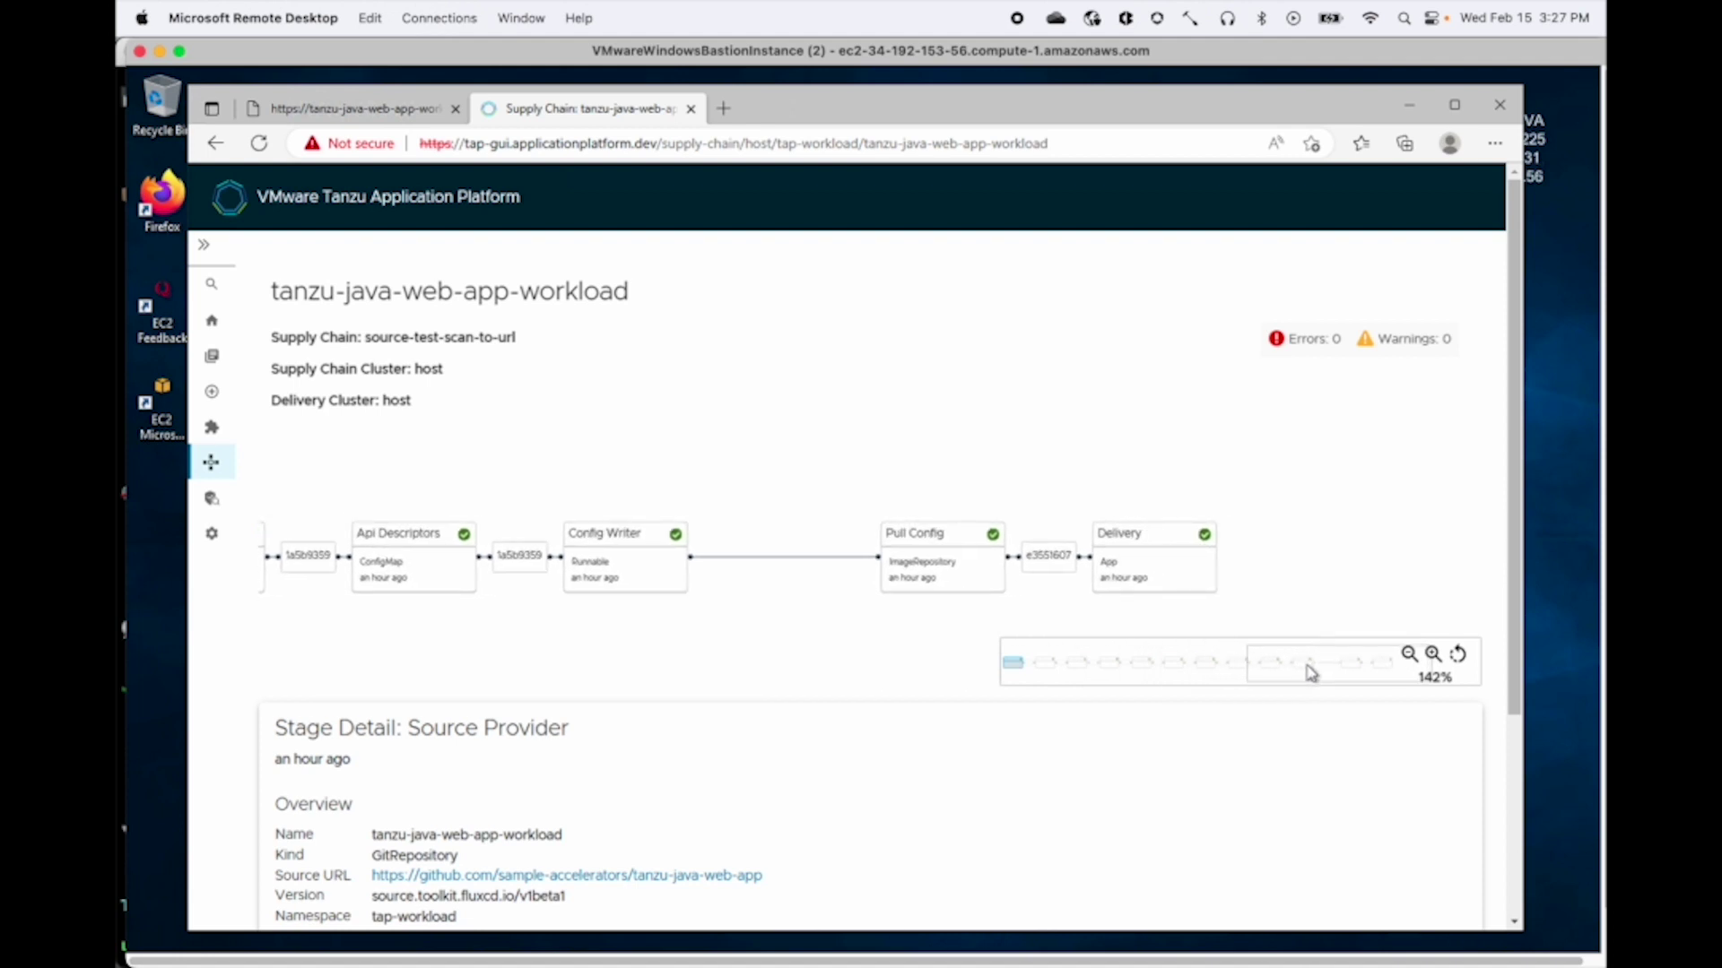
click(1147, 574)
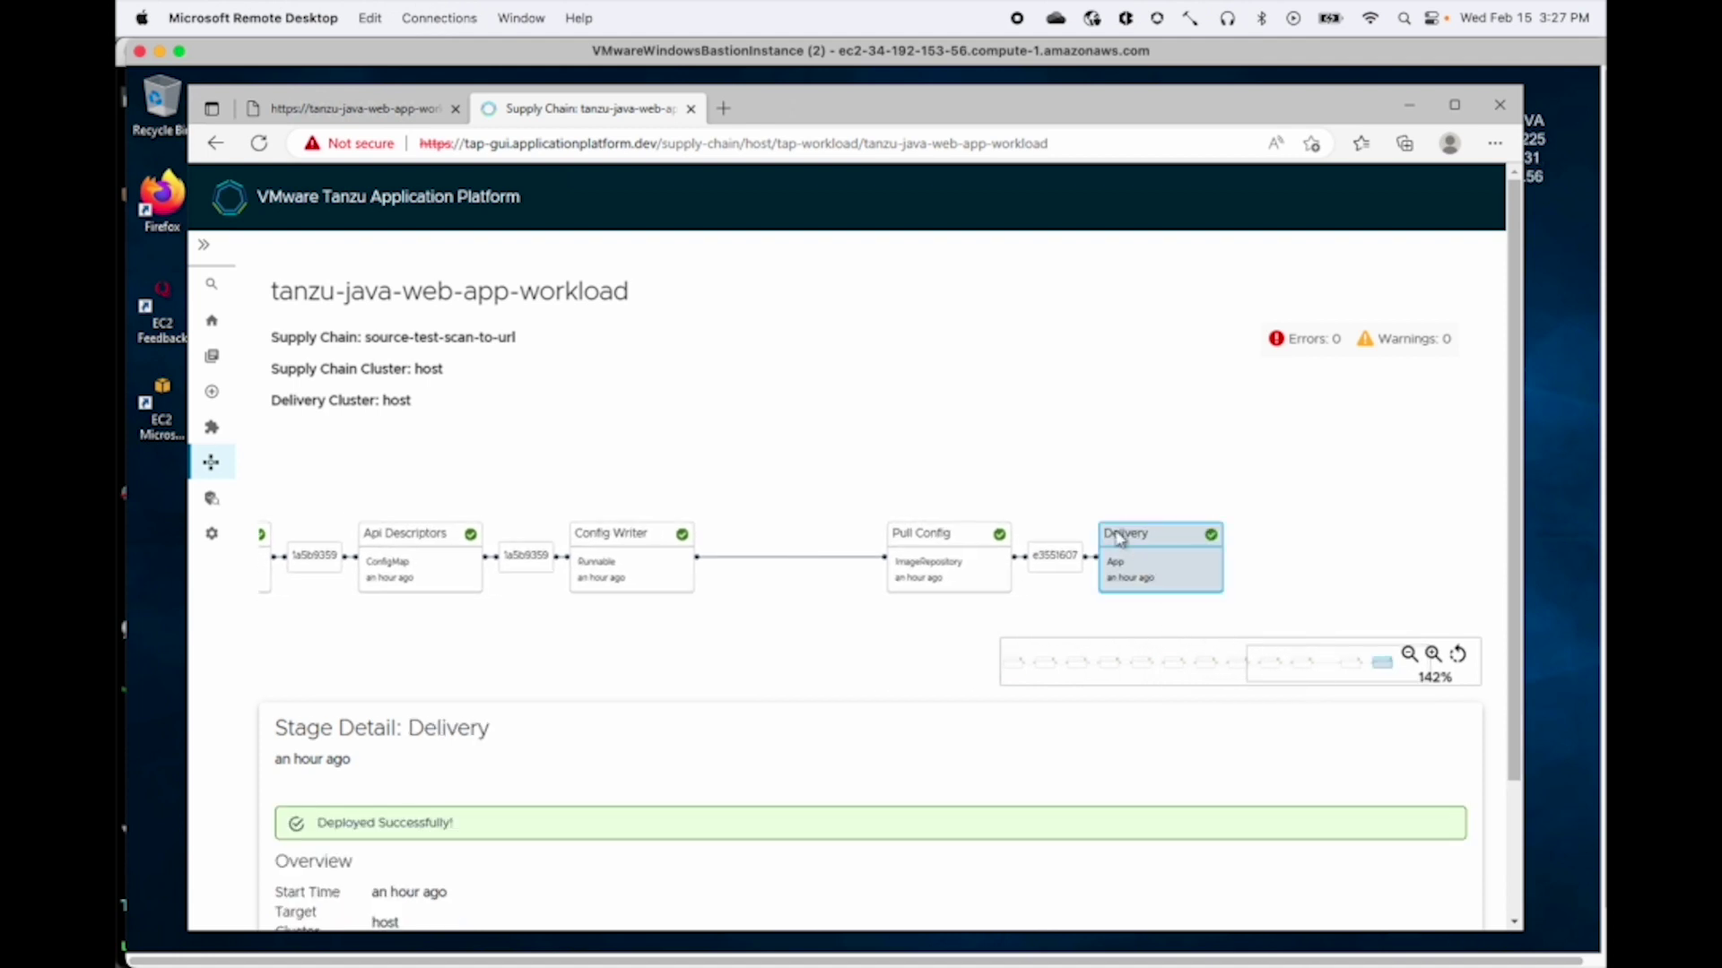
Switch to the deployed tanzu-java-web-app-workload page and examine the workload and domain parts of its URL and its greeting text
click(392, 109)
click(543, 148)
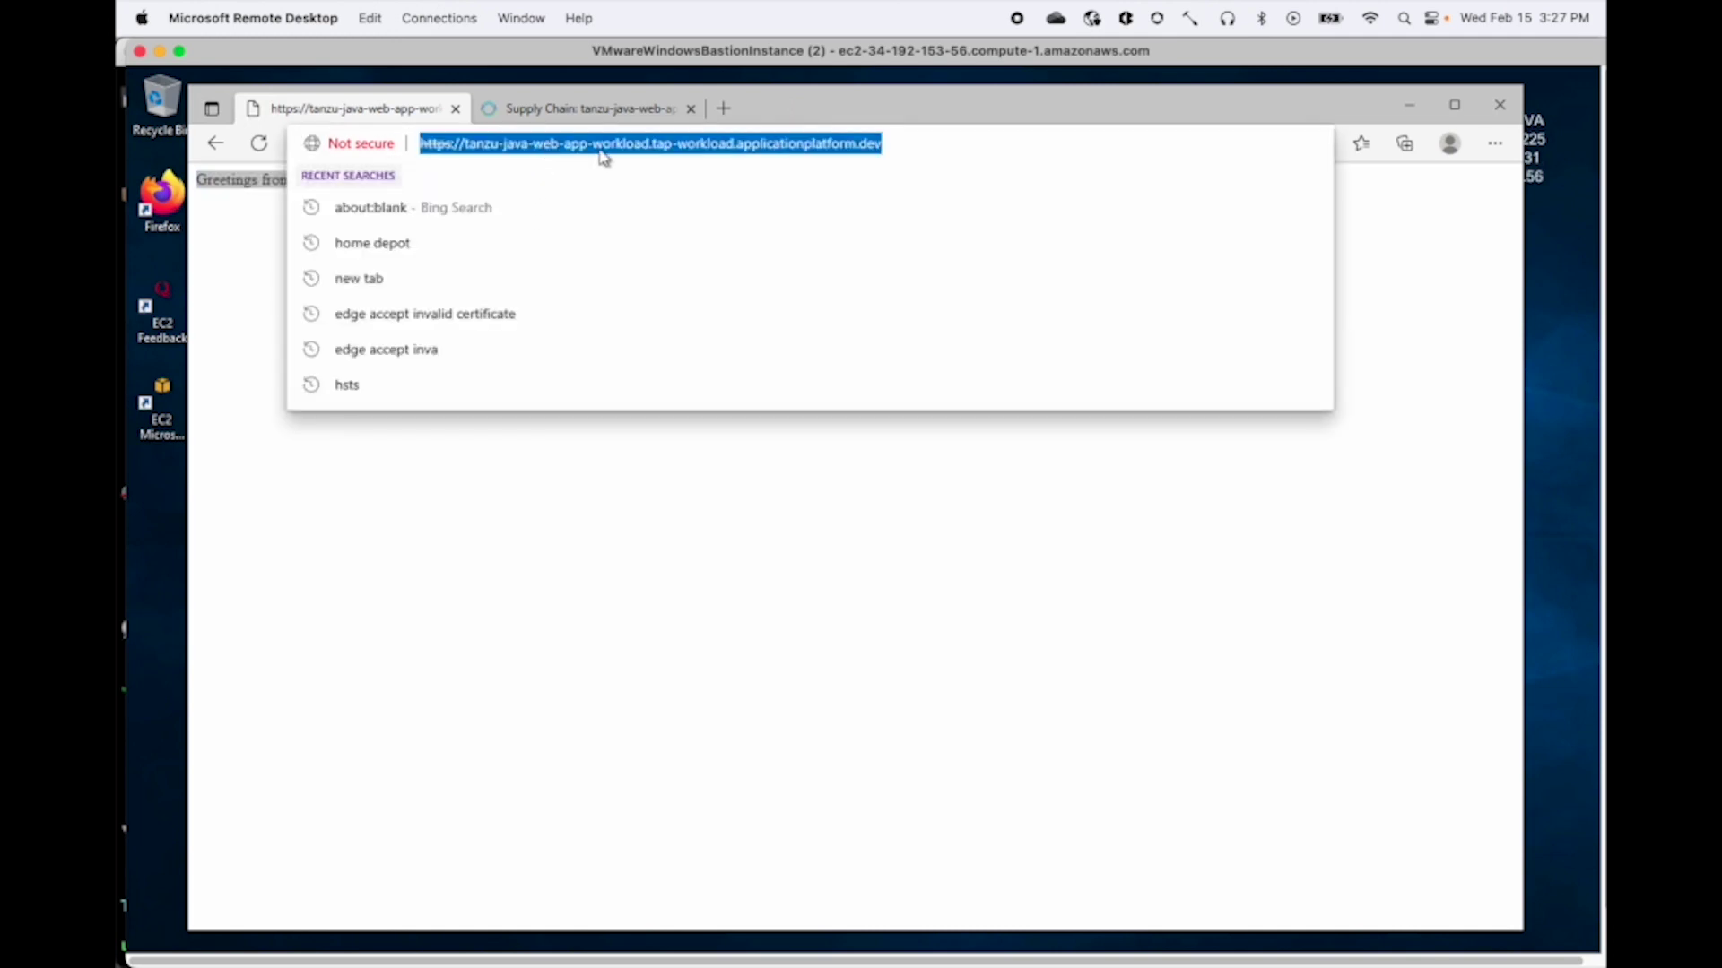
click(664, 154)
double_click(720, 152)
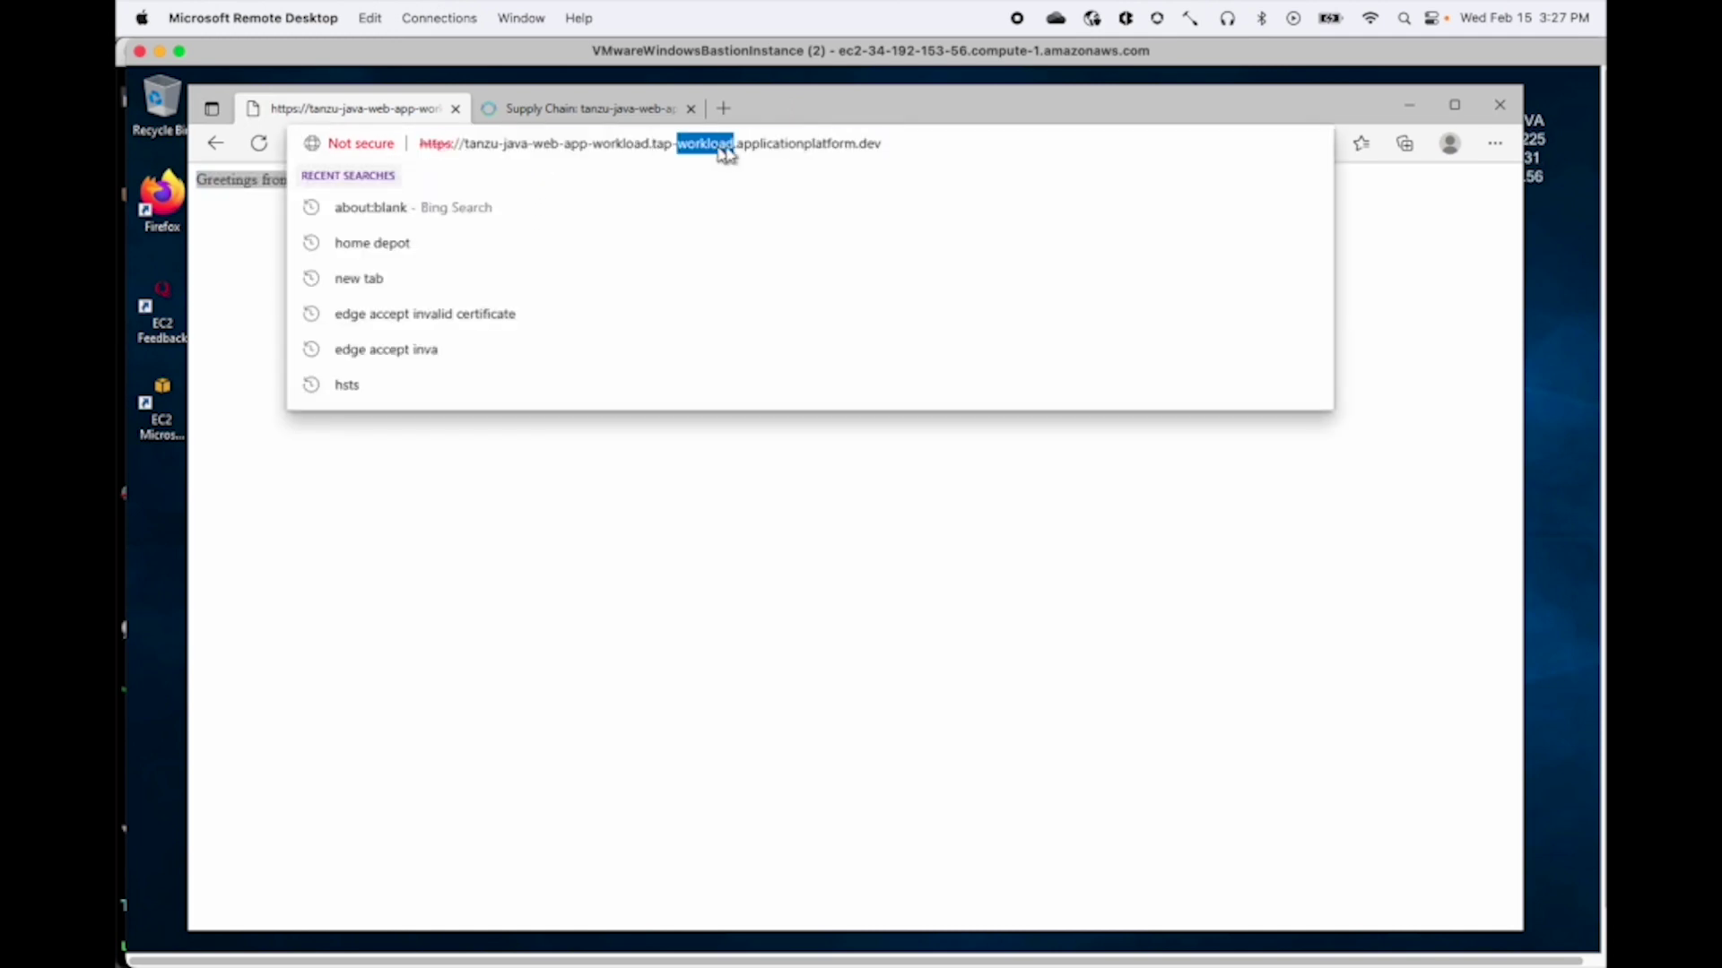
click(797, 154)
double_click(798, 155)
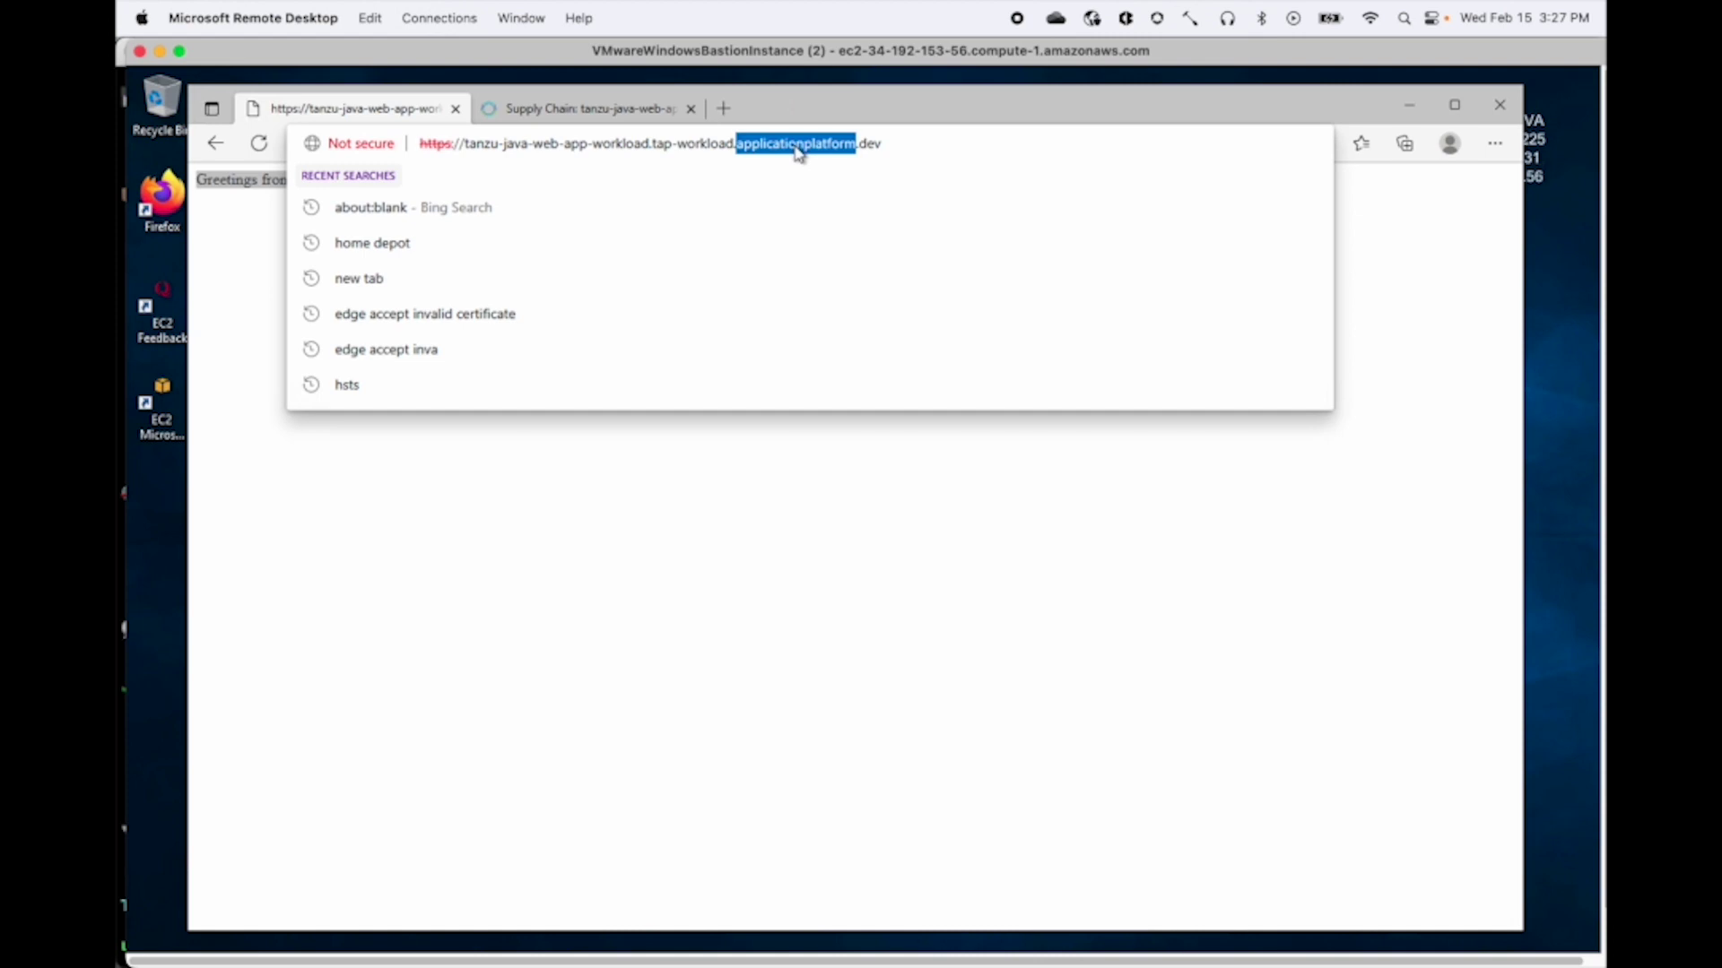
click(696, 616)
double_click(261, 226)
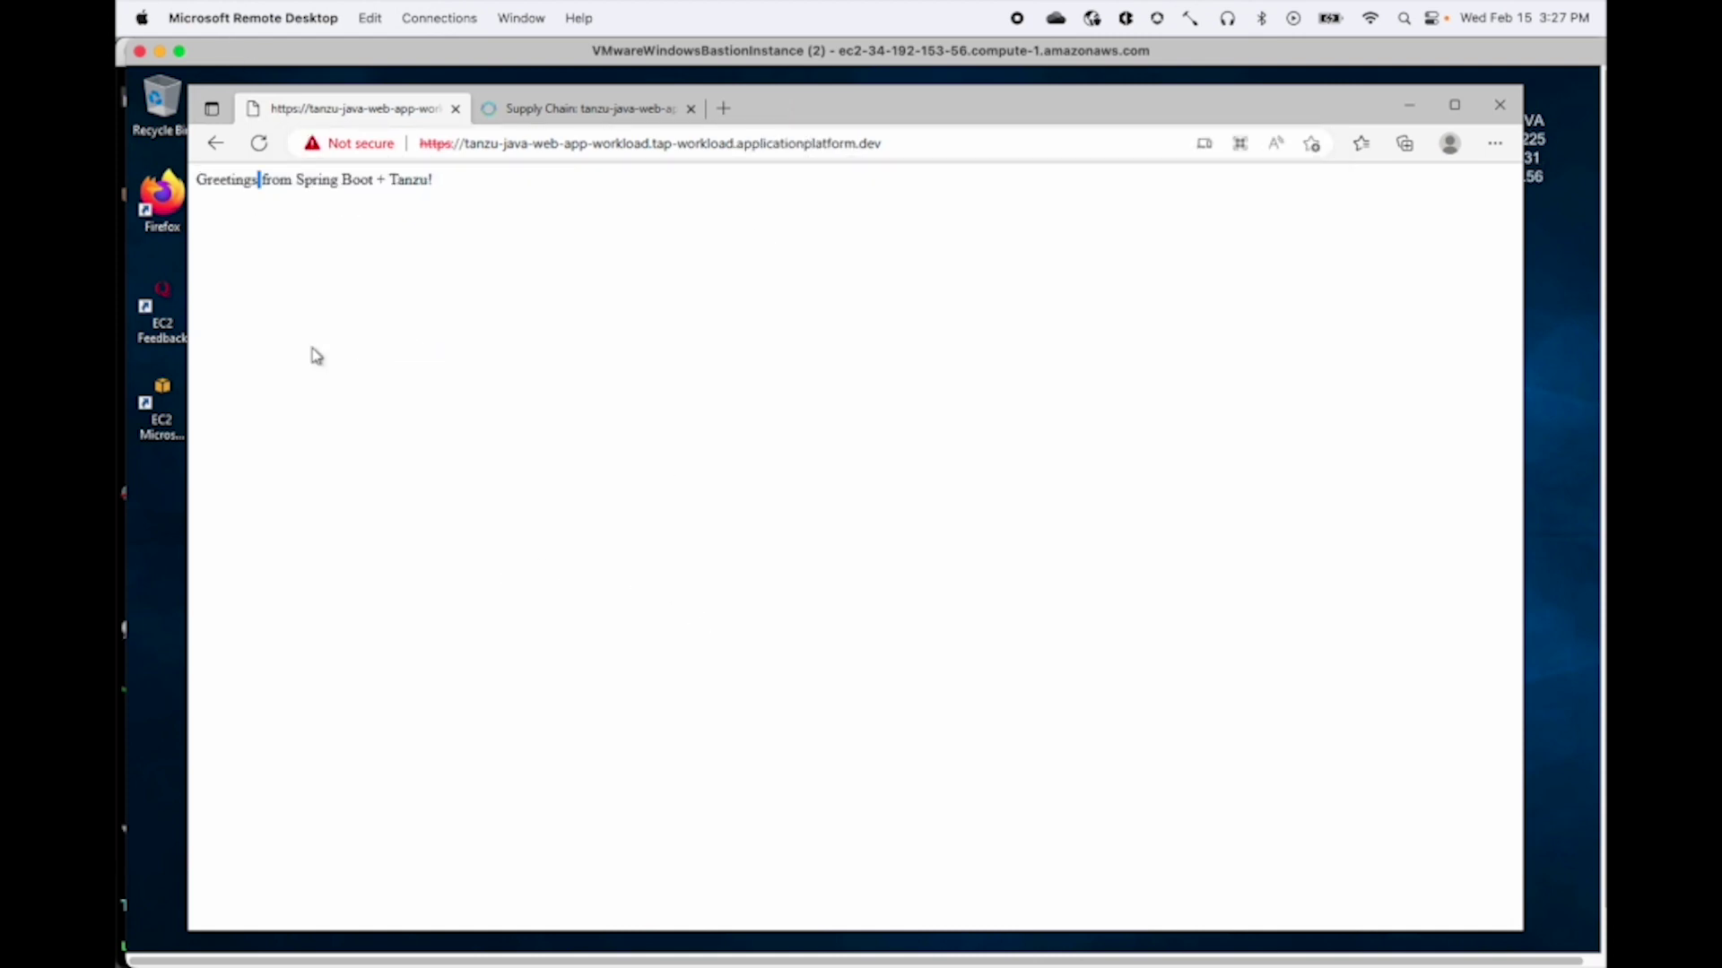